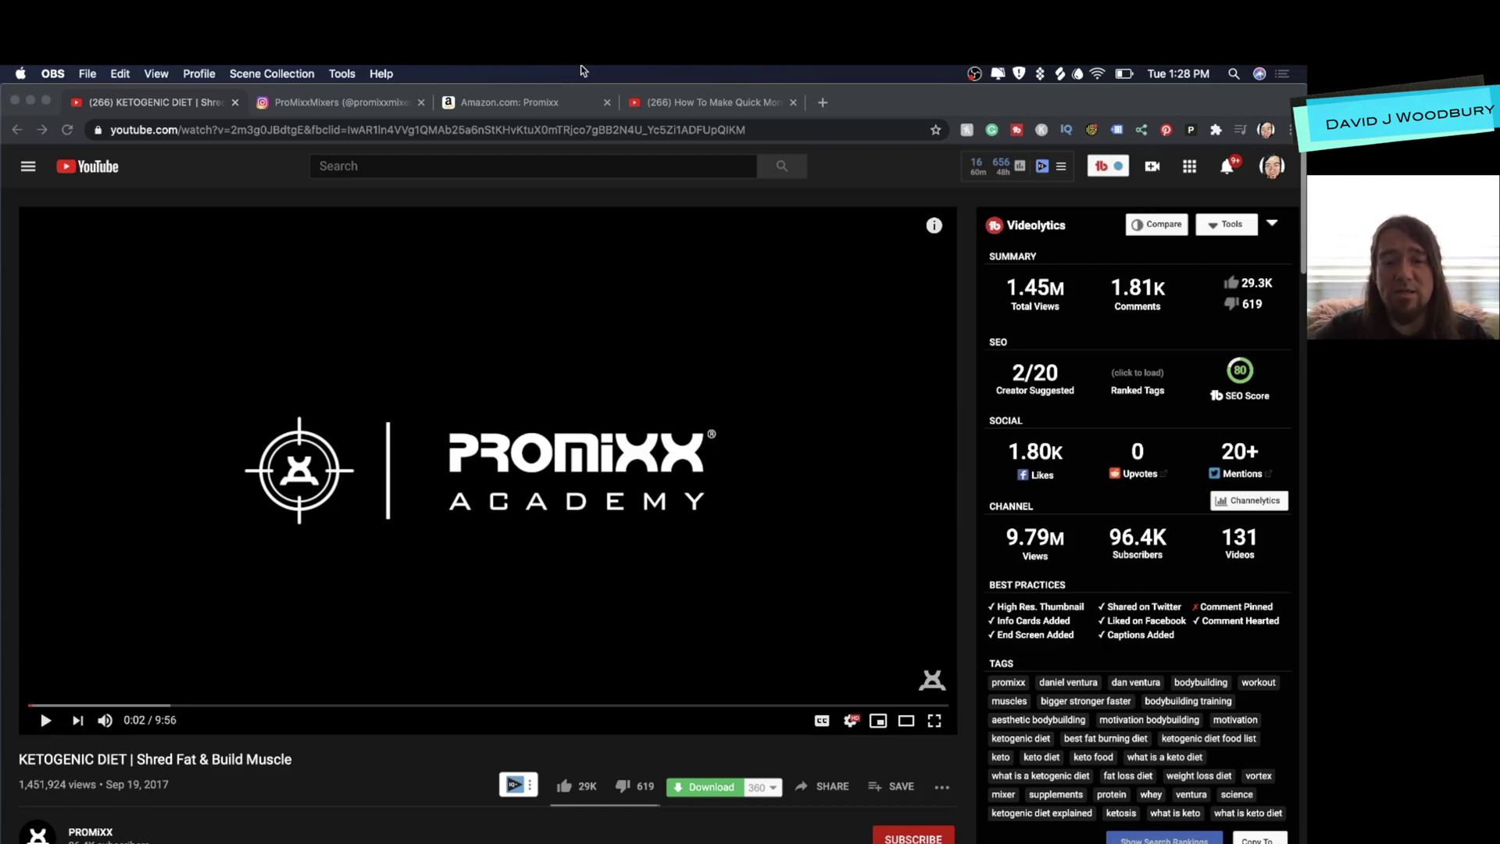
pyautogui.scroll(-3, 600, 400)
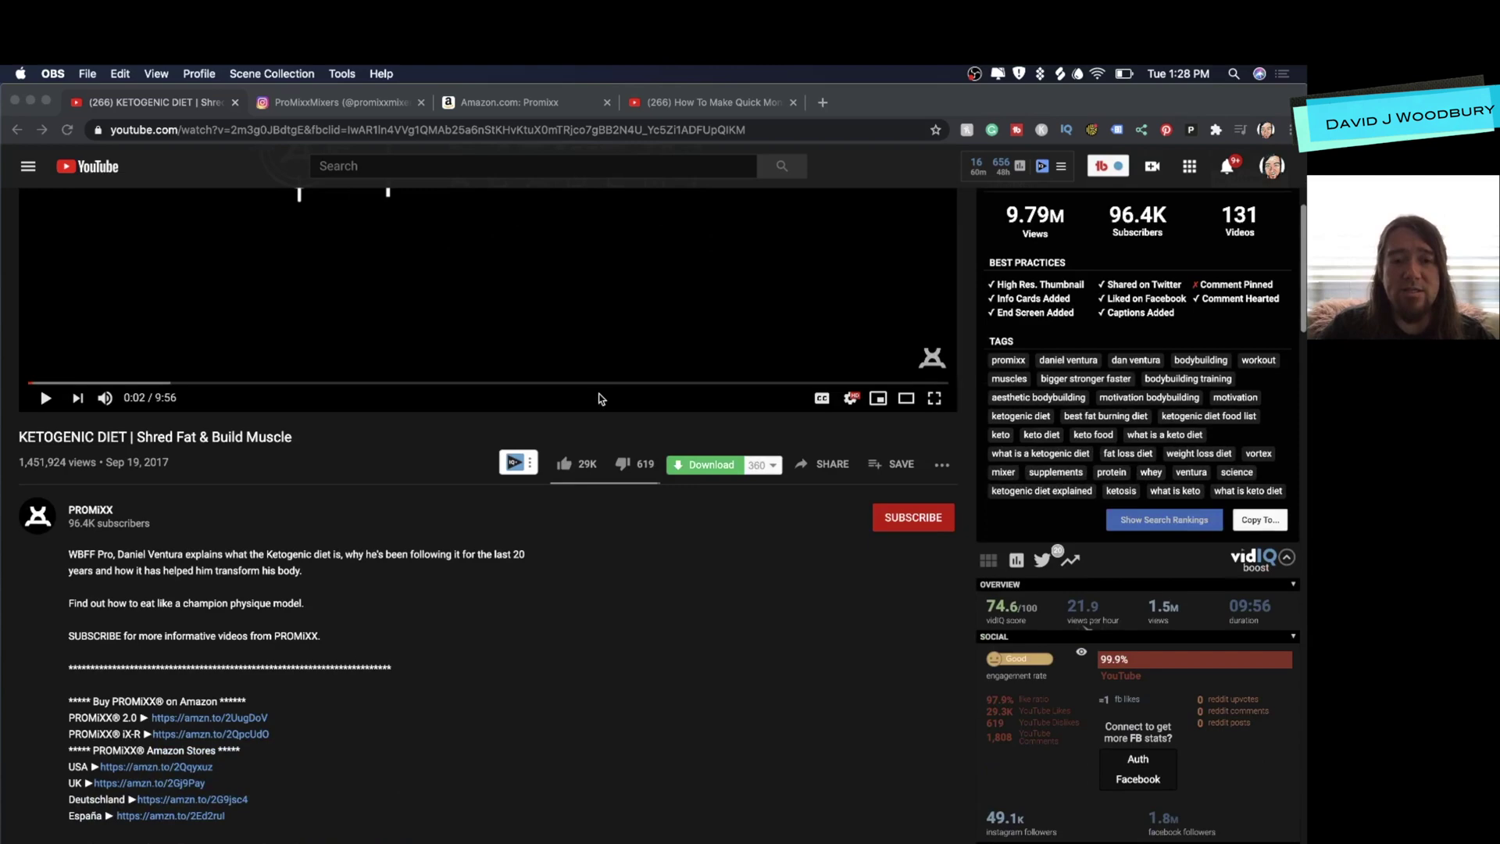
pyautogui.scroll(2, 598, 400)
pyautogui.scroll(1, 598, 400)
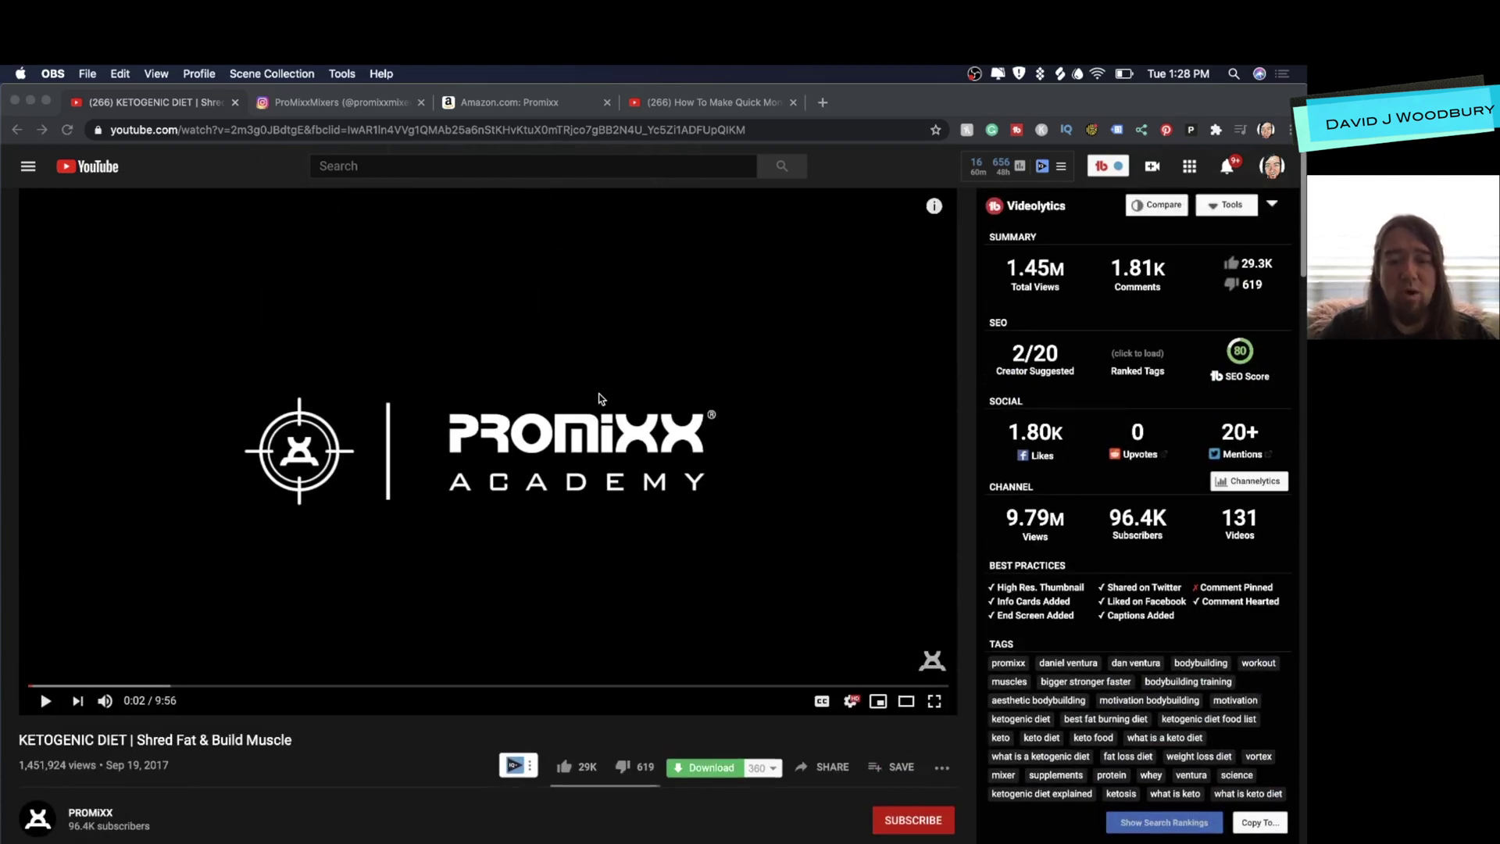
pyautogui.scroll(-3, 599, 400)
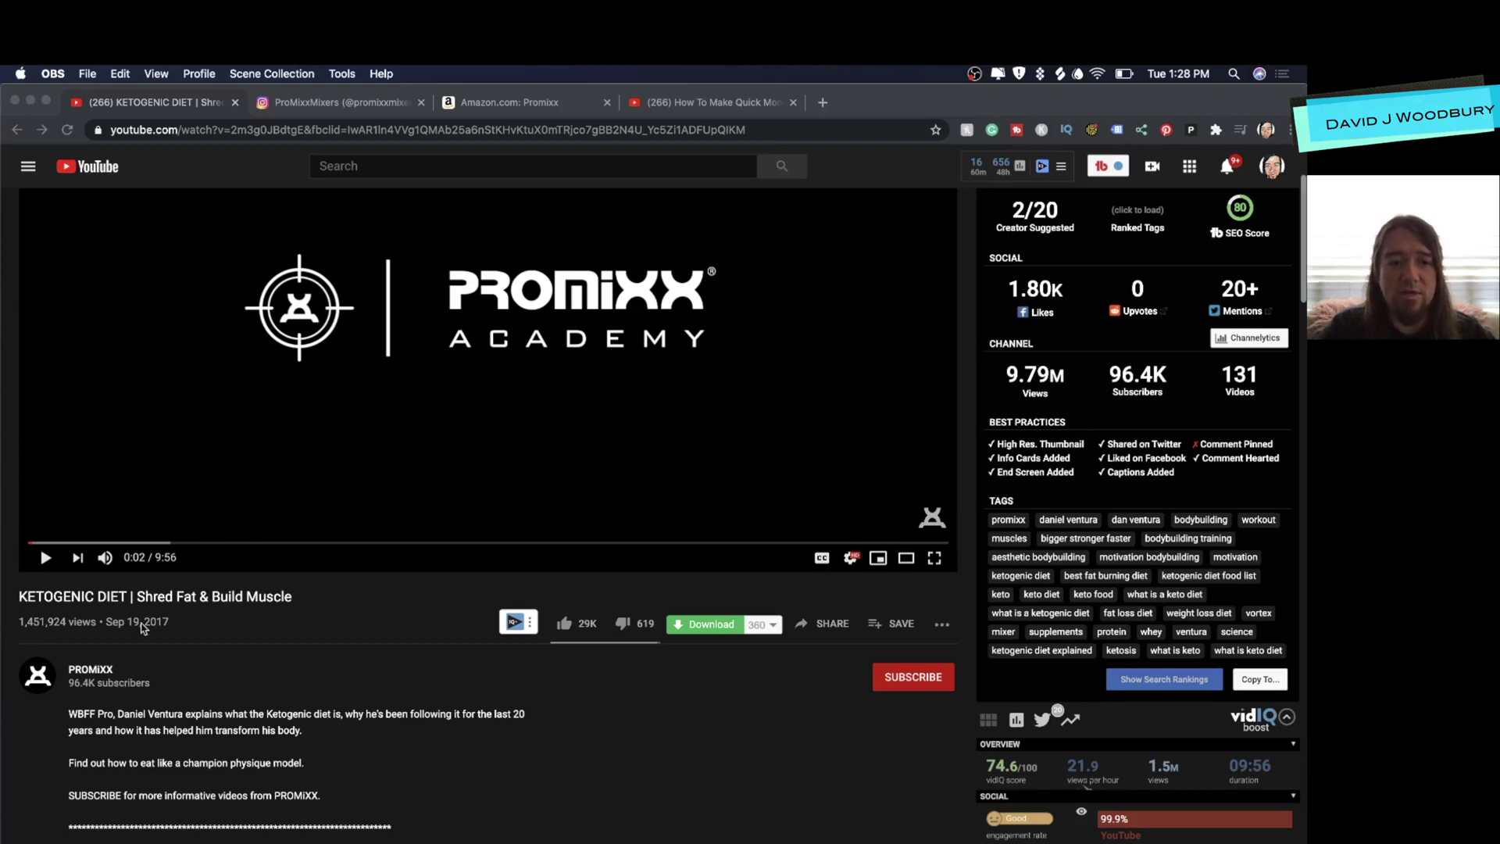
pyautogui.scroll(-5, 117, 634)
pyautogui.scroll(-5, 182, 608)
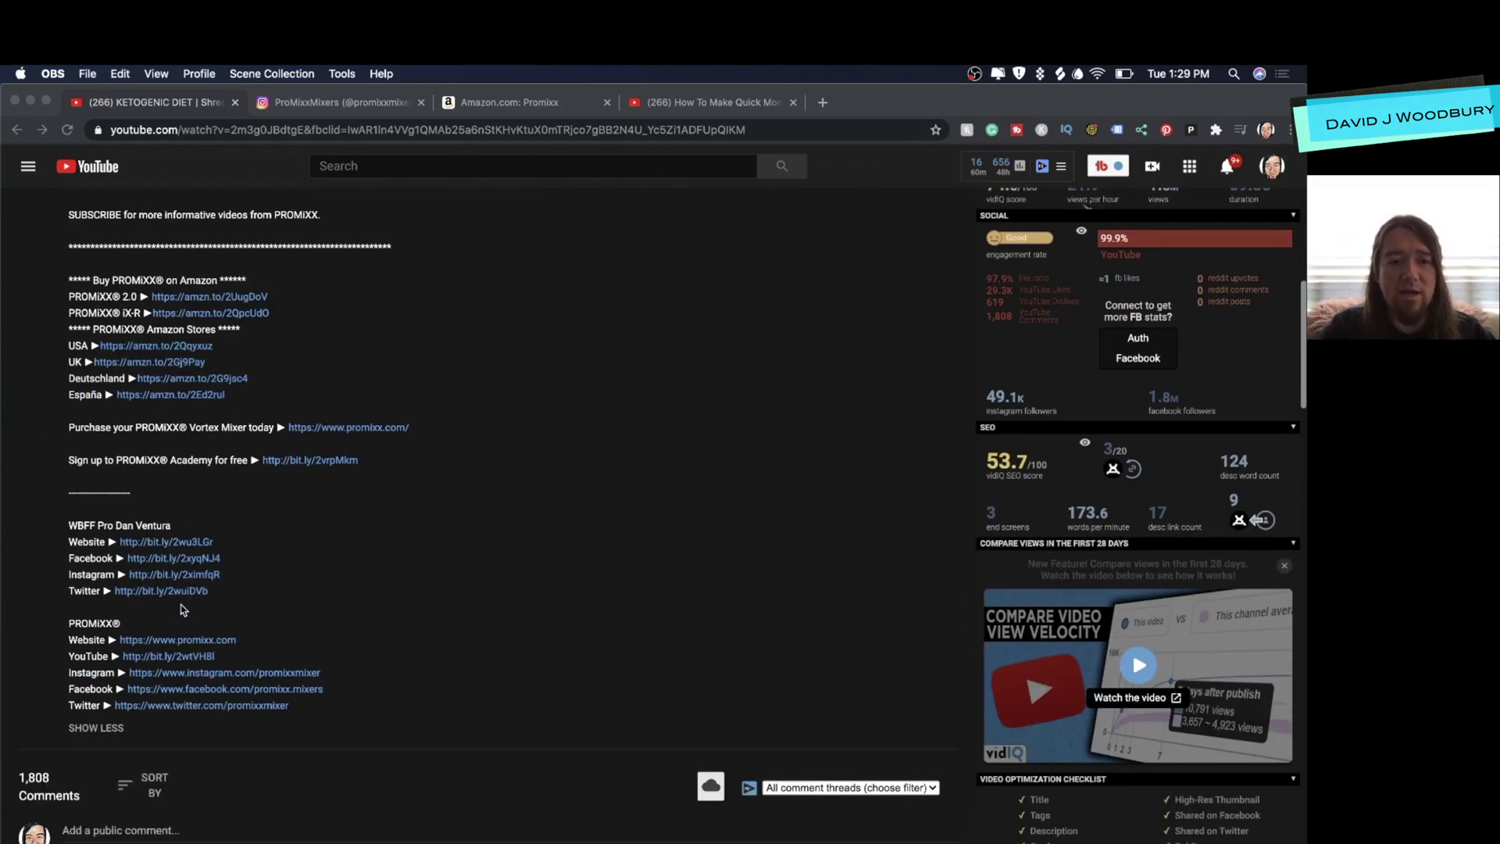
pyautogui.scroll(-2, 181, 608)
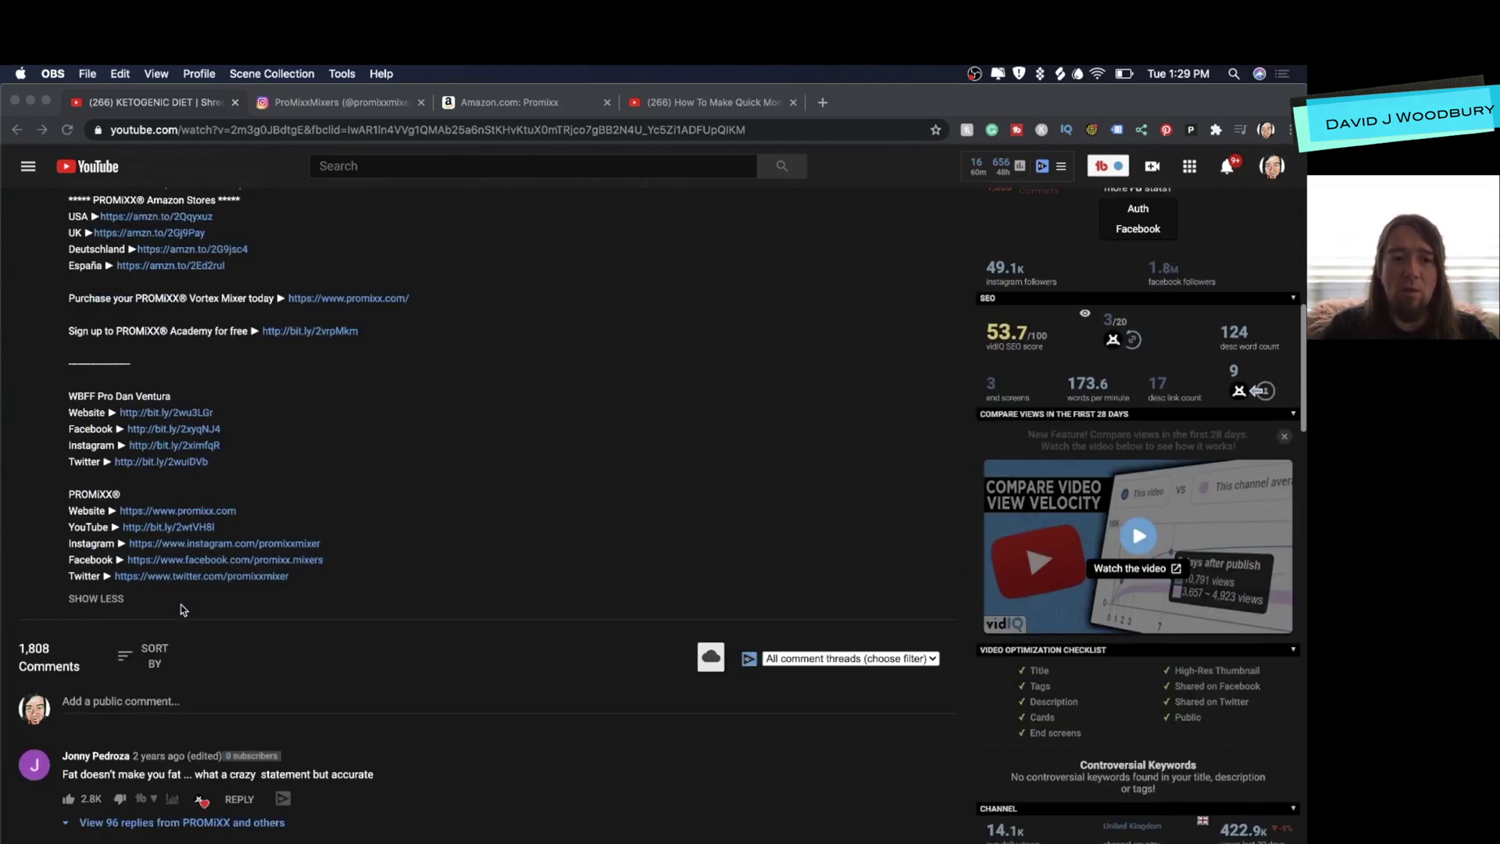
# Step: Bring Chrome forward and return from the Ketogenic Diet video to the promixxmixer profile
pyautogui.click(240, 547)
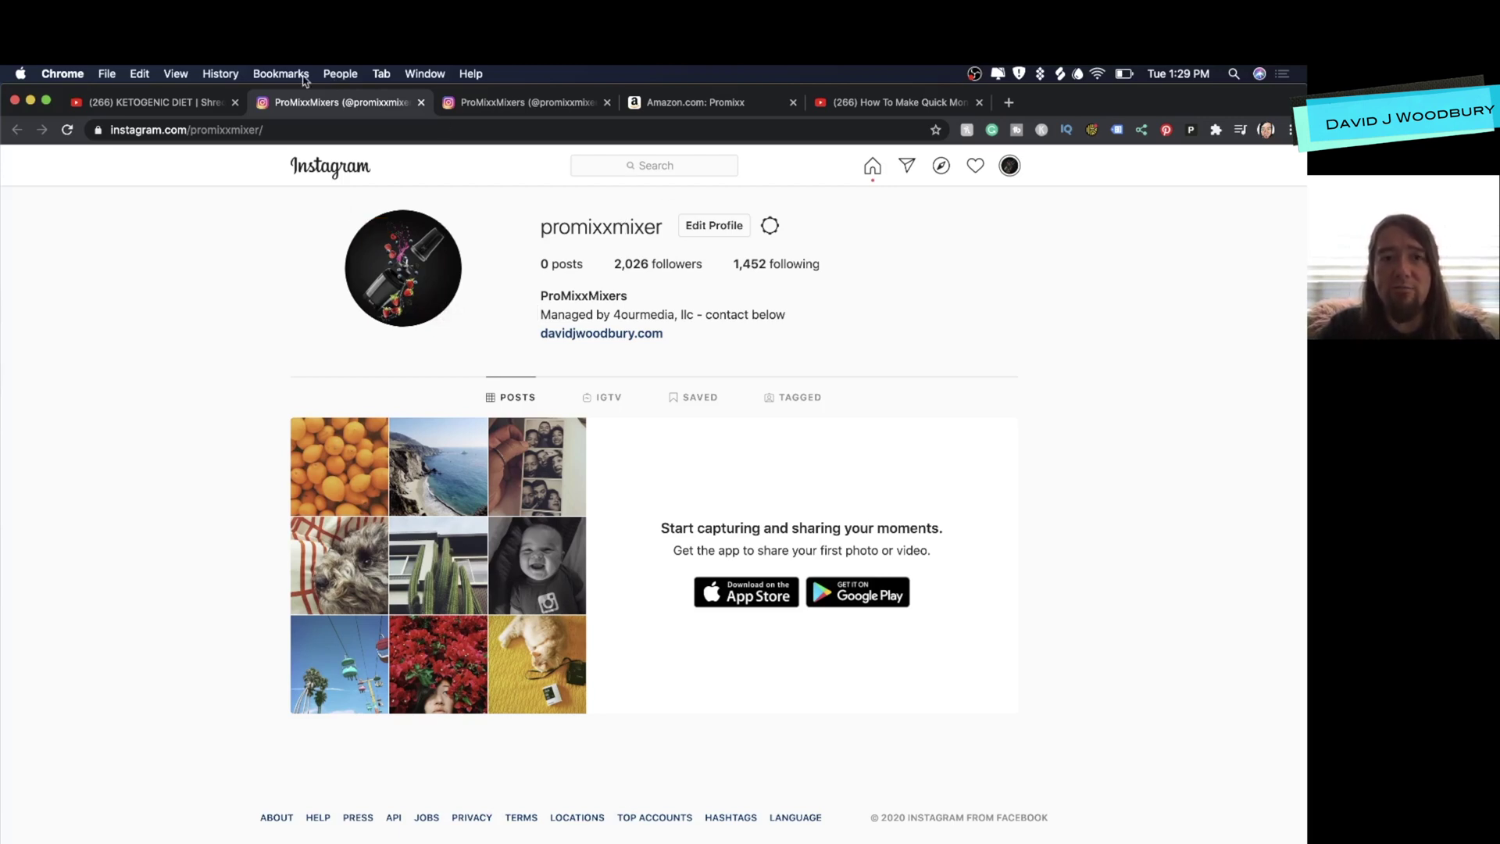
pyautogui.click(139, 104)
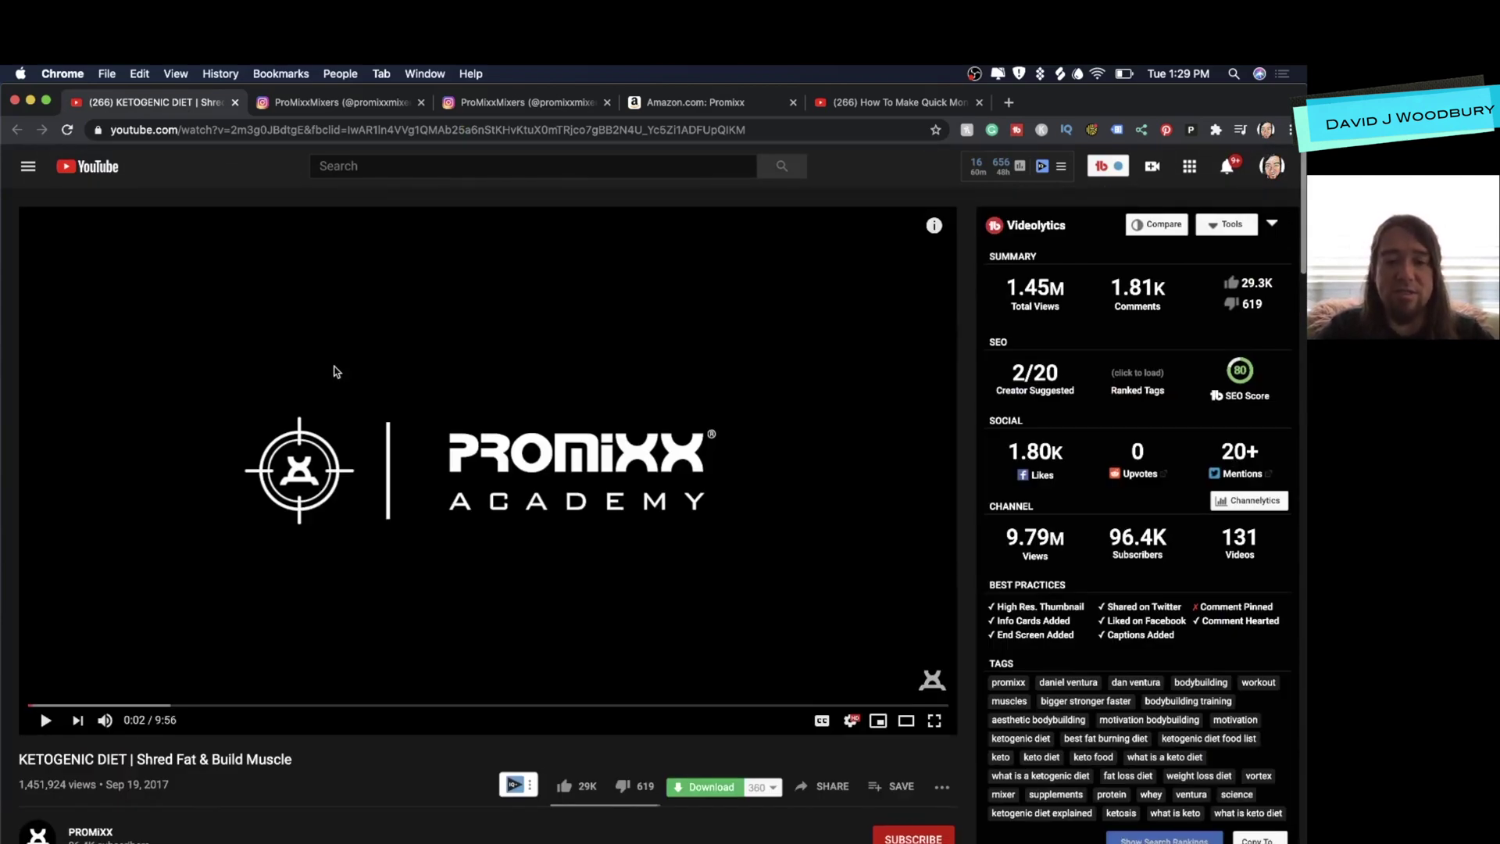
pyautogui.click(506, 103)
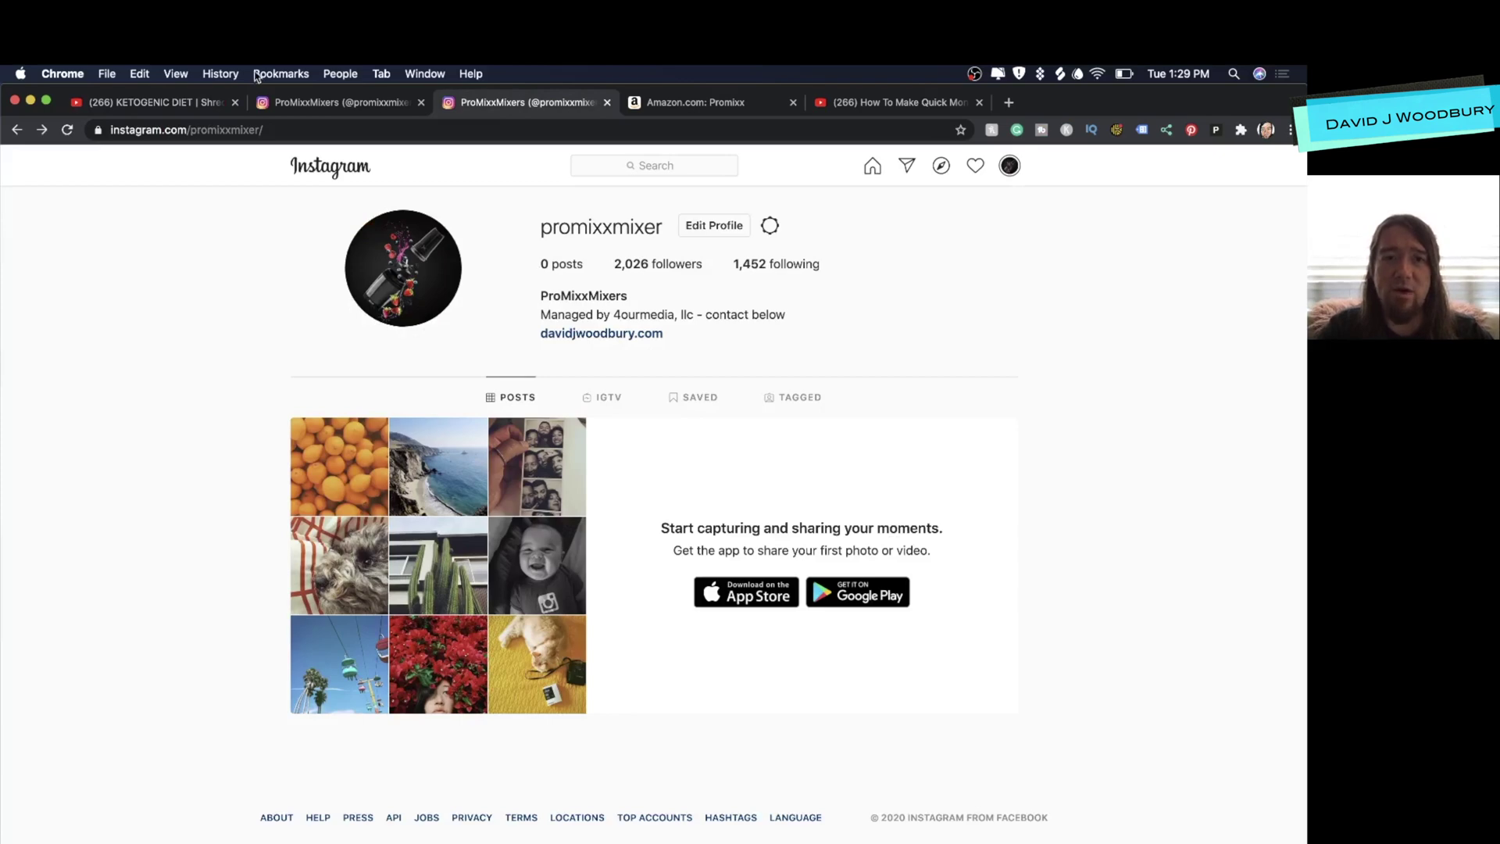
pyautogui.hotkey('ctrl', 'shift', 'Tab')
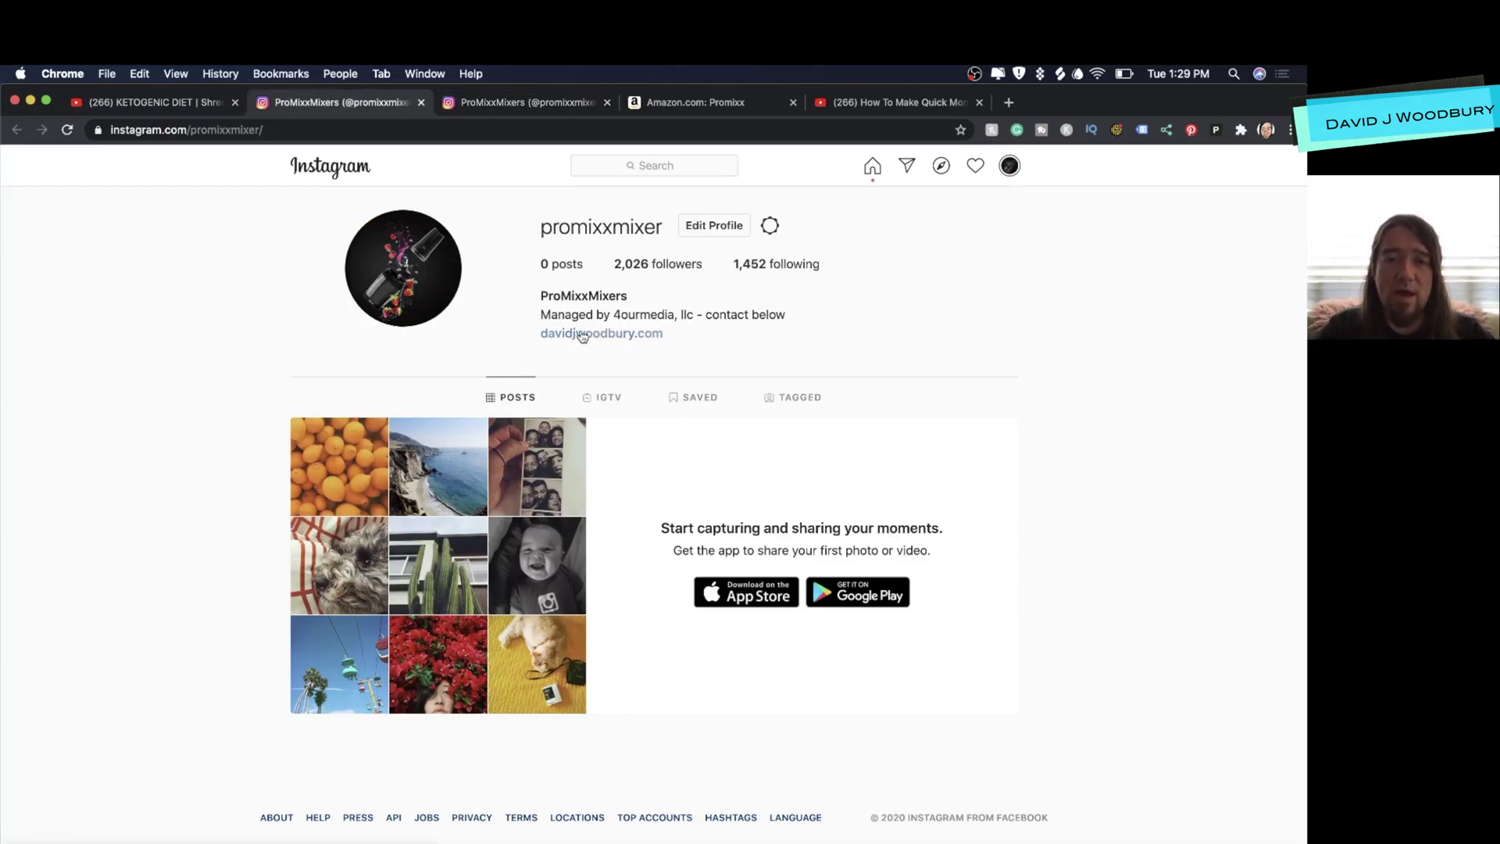
# Step: Check the profile's current davidjwoodbury.com website link and close the page it opens
pyautogui.click(582, 334)
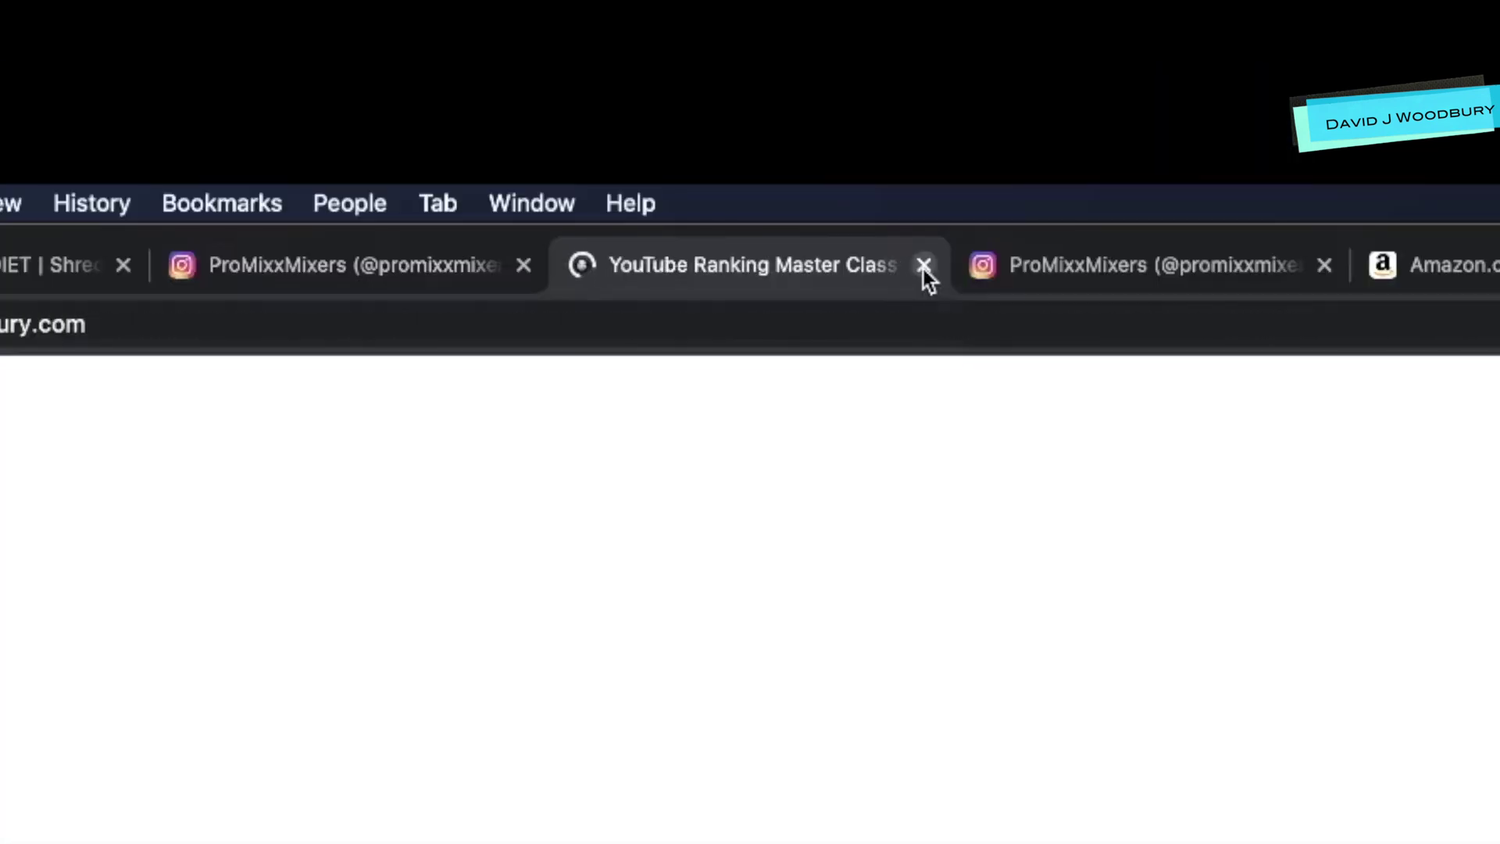
pyautogui.click(924, 266)
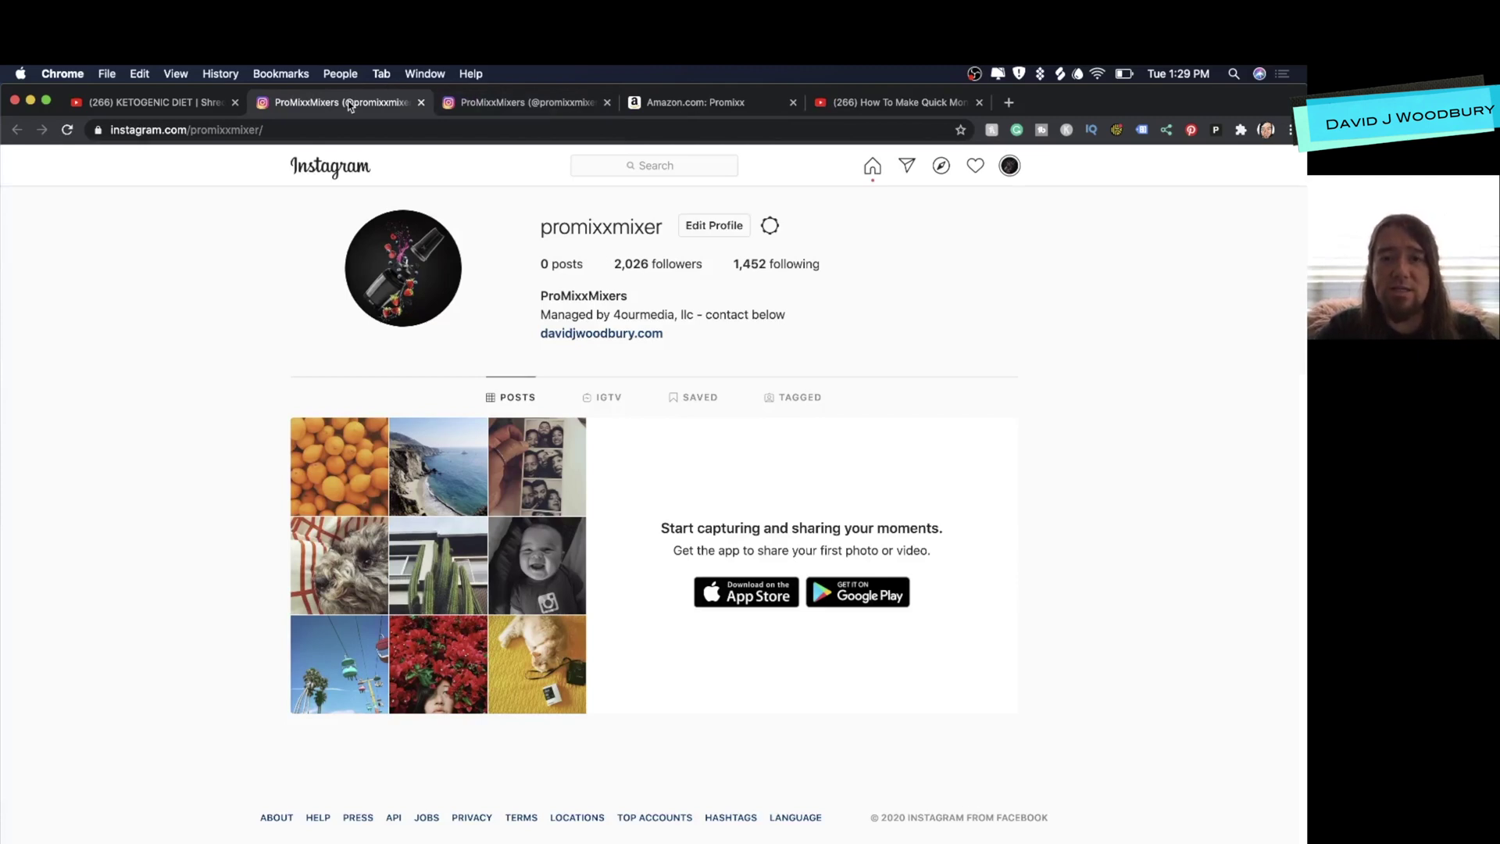
pyautogui.click(527, 104)
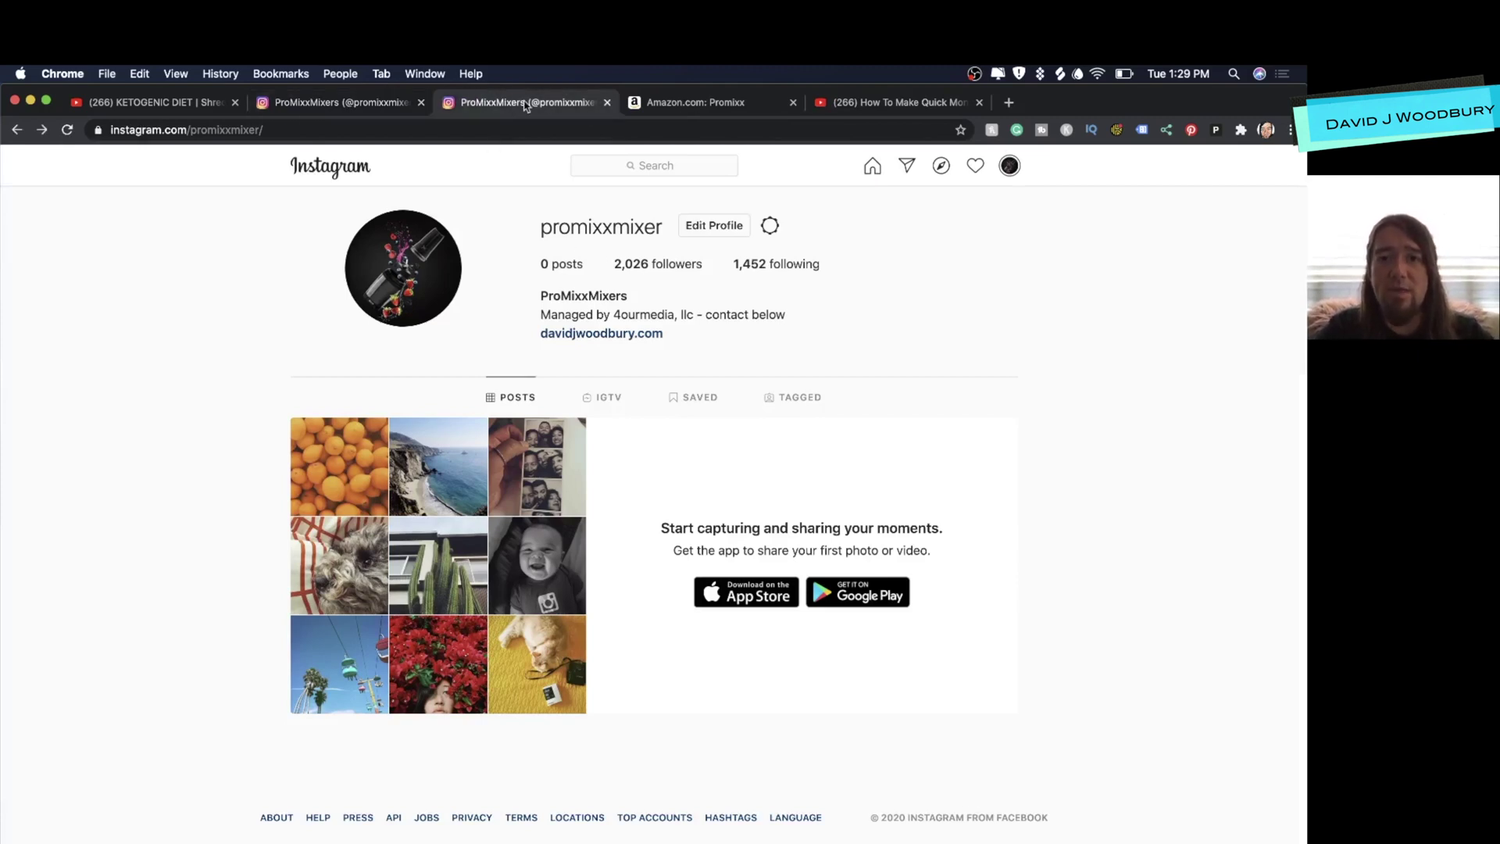
pyautogui.click(720, 229)
pyautogui.doubleClick(736, 426)
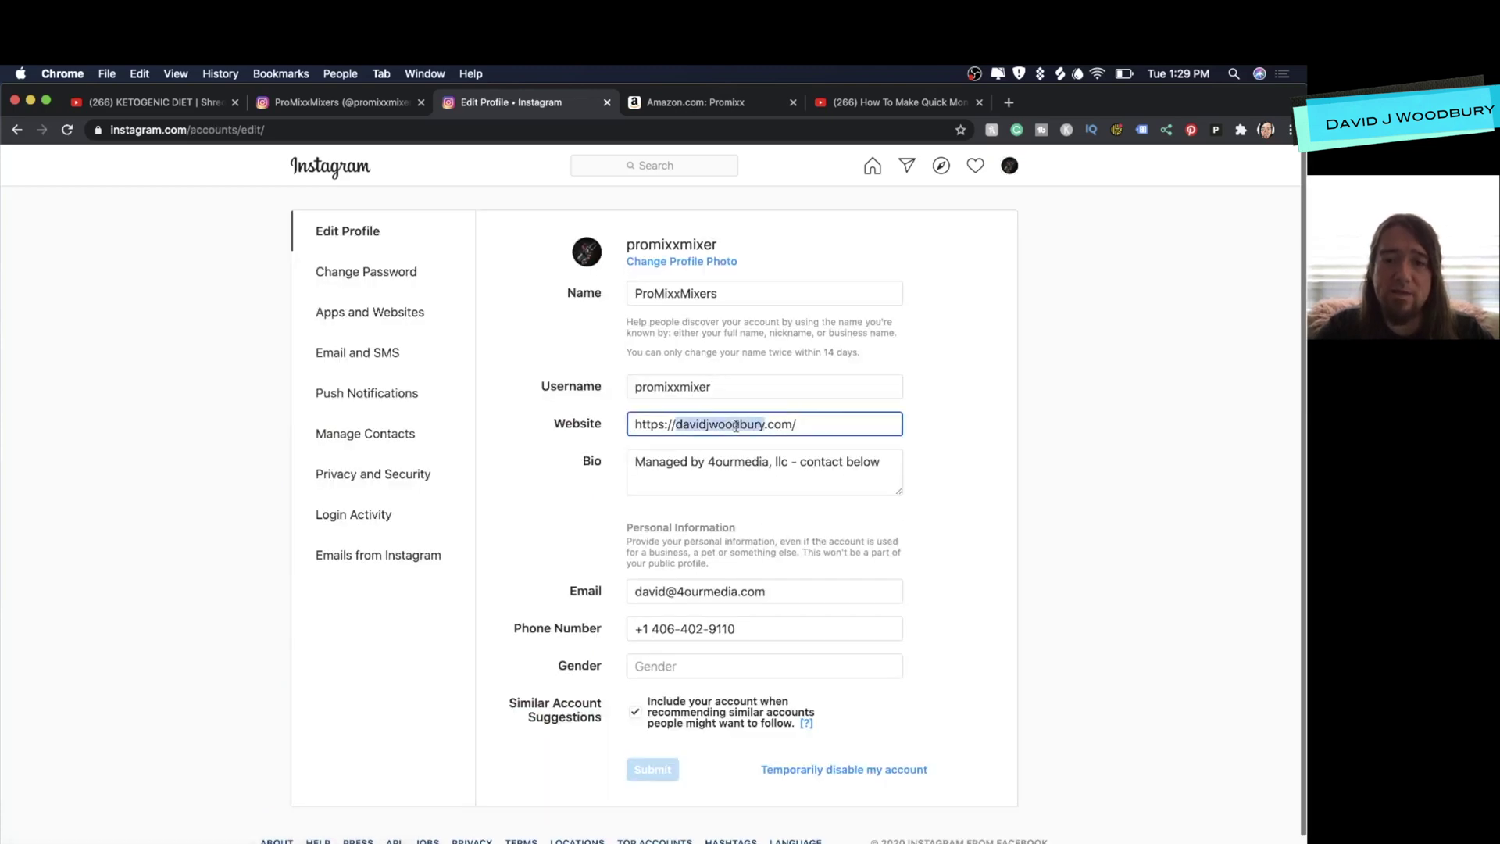
pyautogui.tripleClick(736, 426)
pyautogui.click(686, 103)
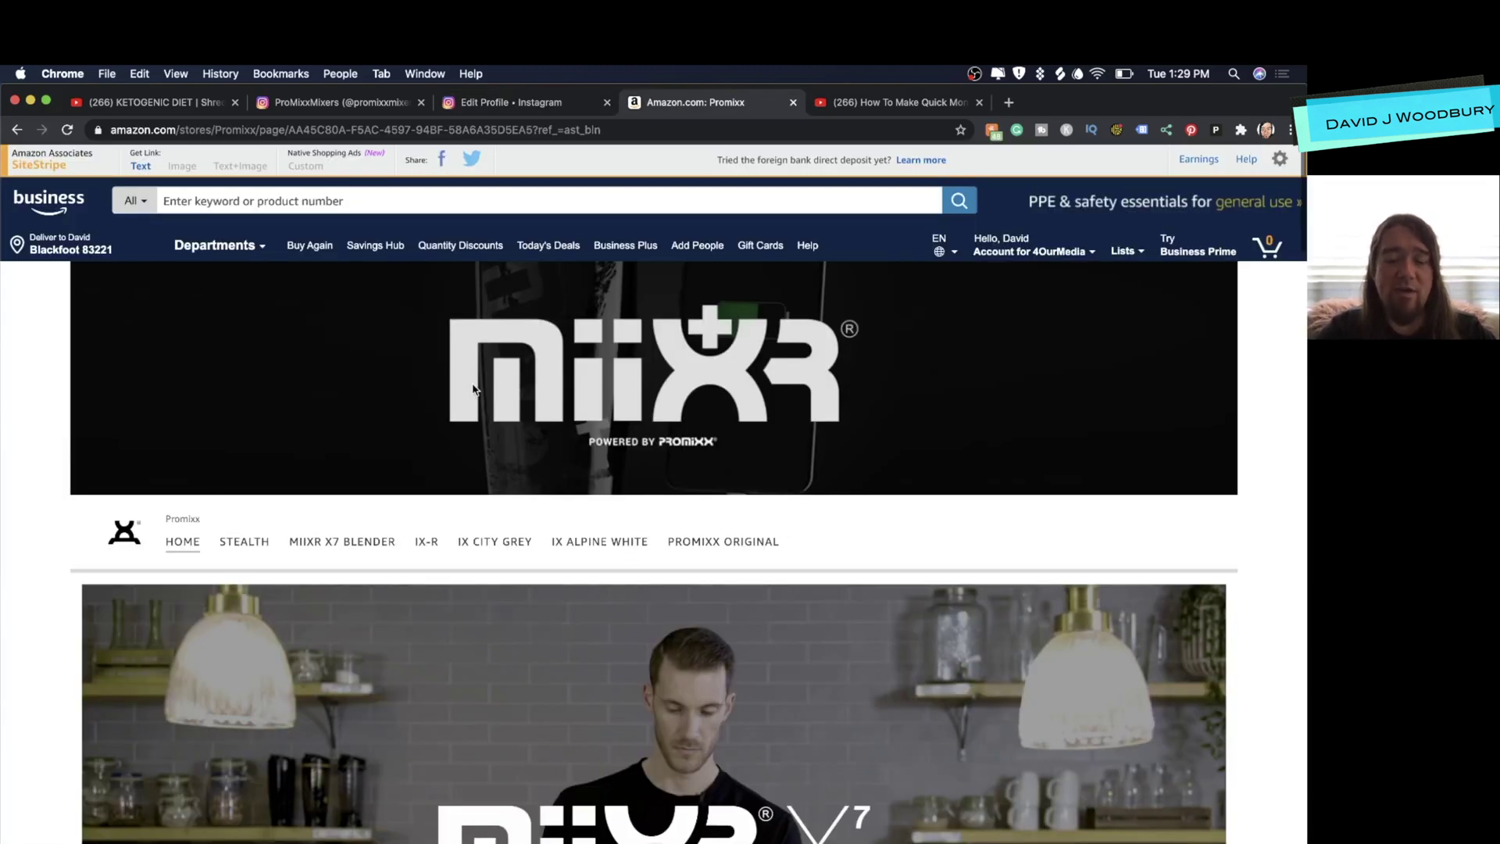
pyautogui.click(141, 165)
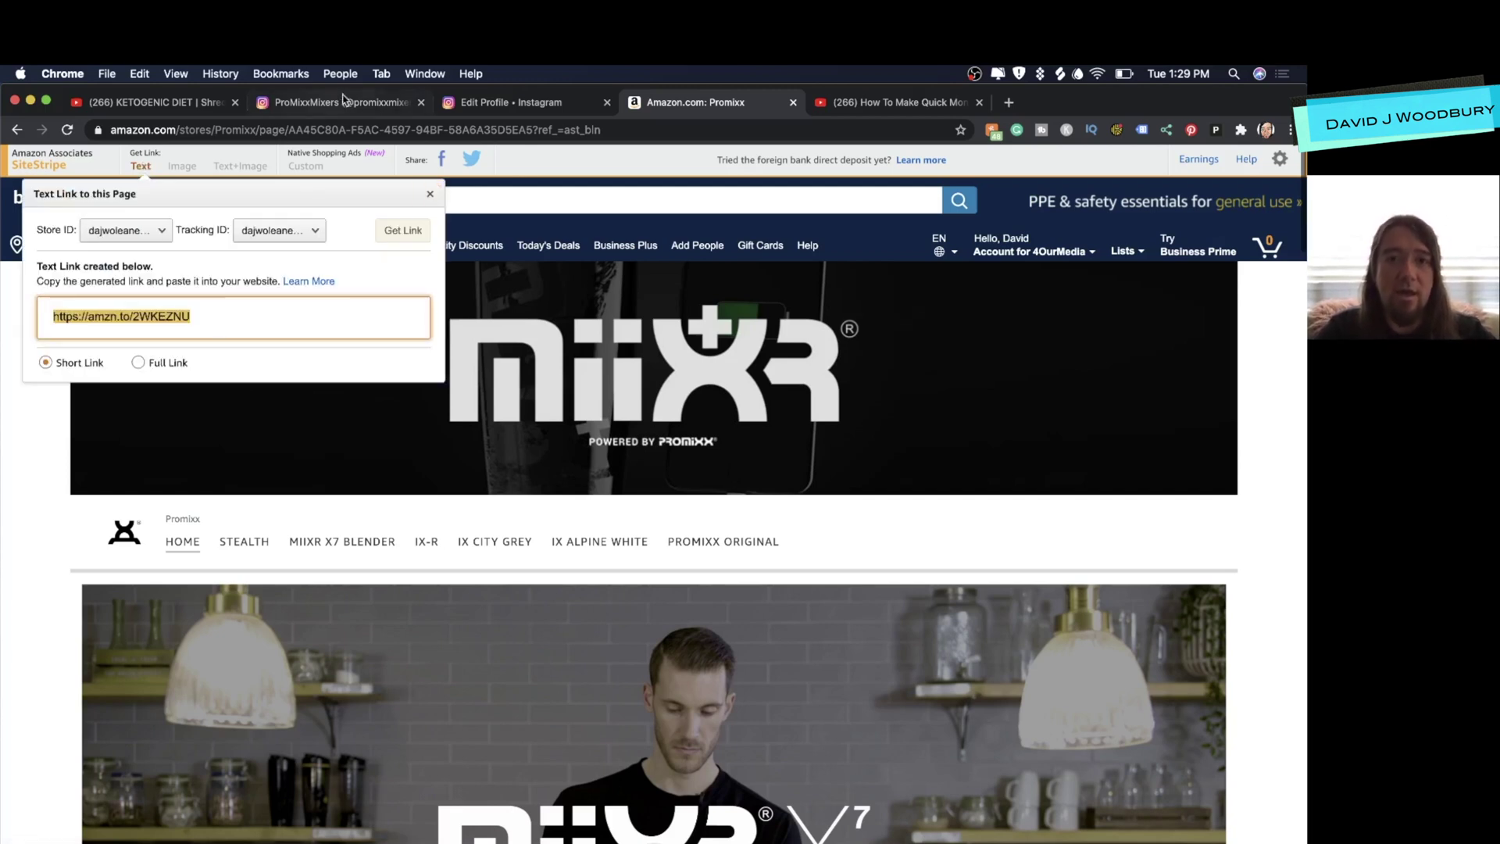
pyautogui.click(503, 107)
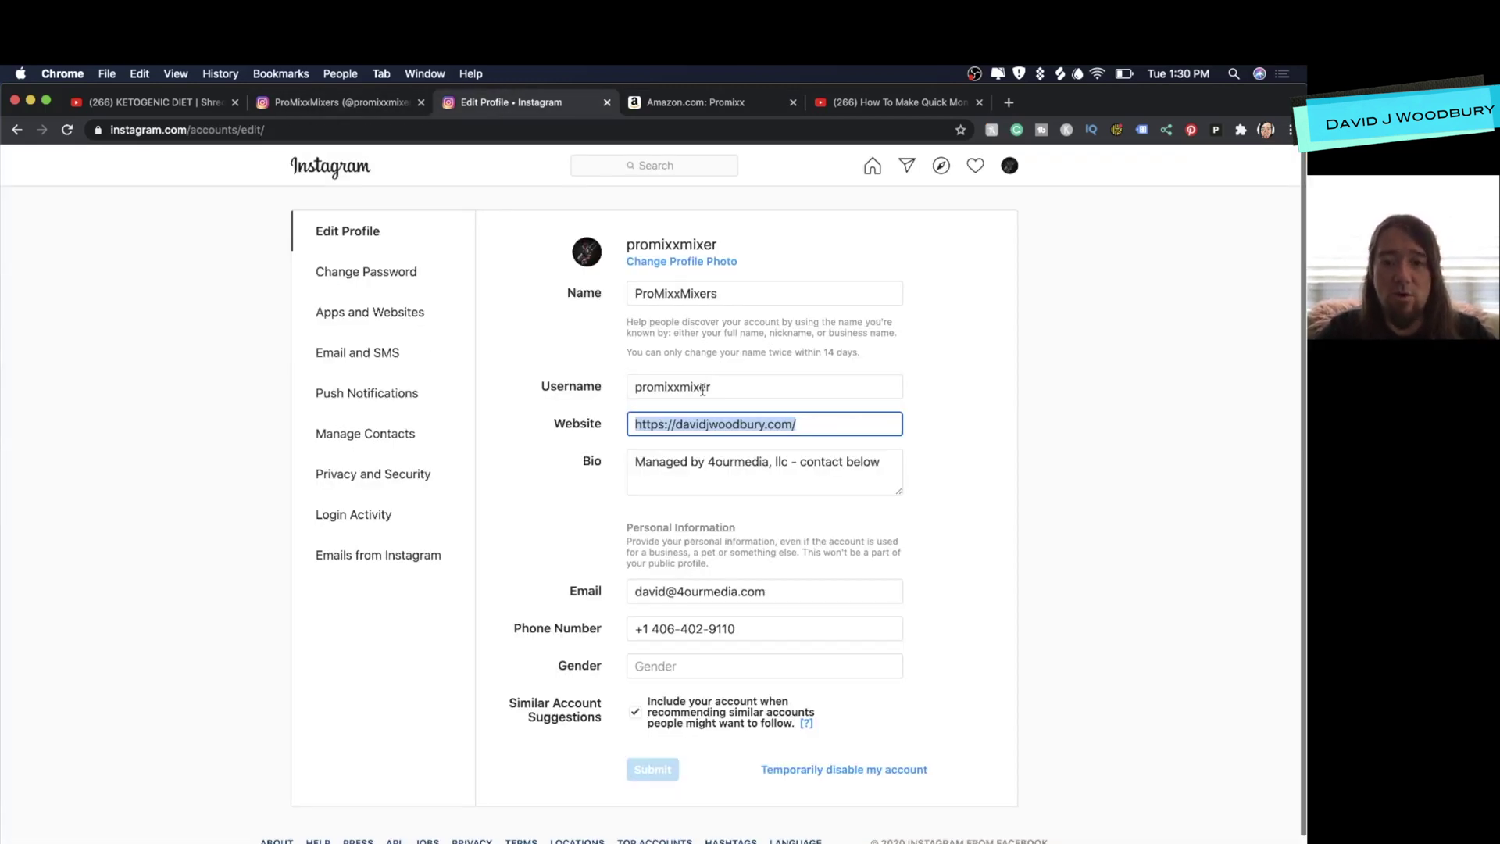
pyautogui.write('https://amzn.to/2WKEZNU')
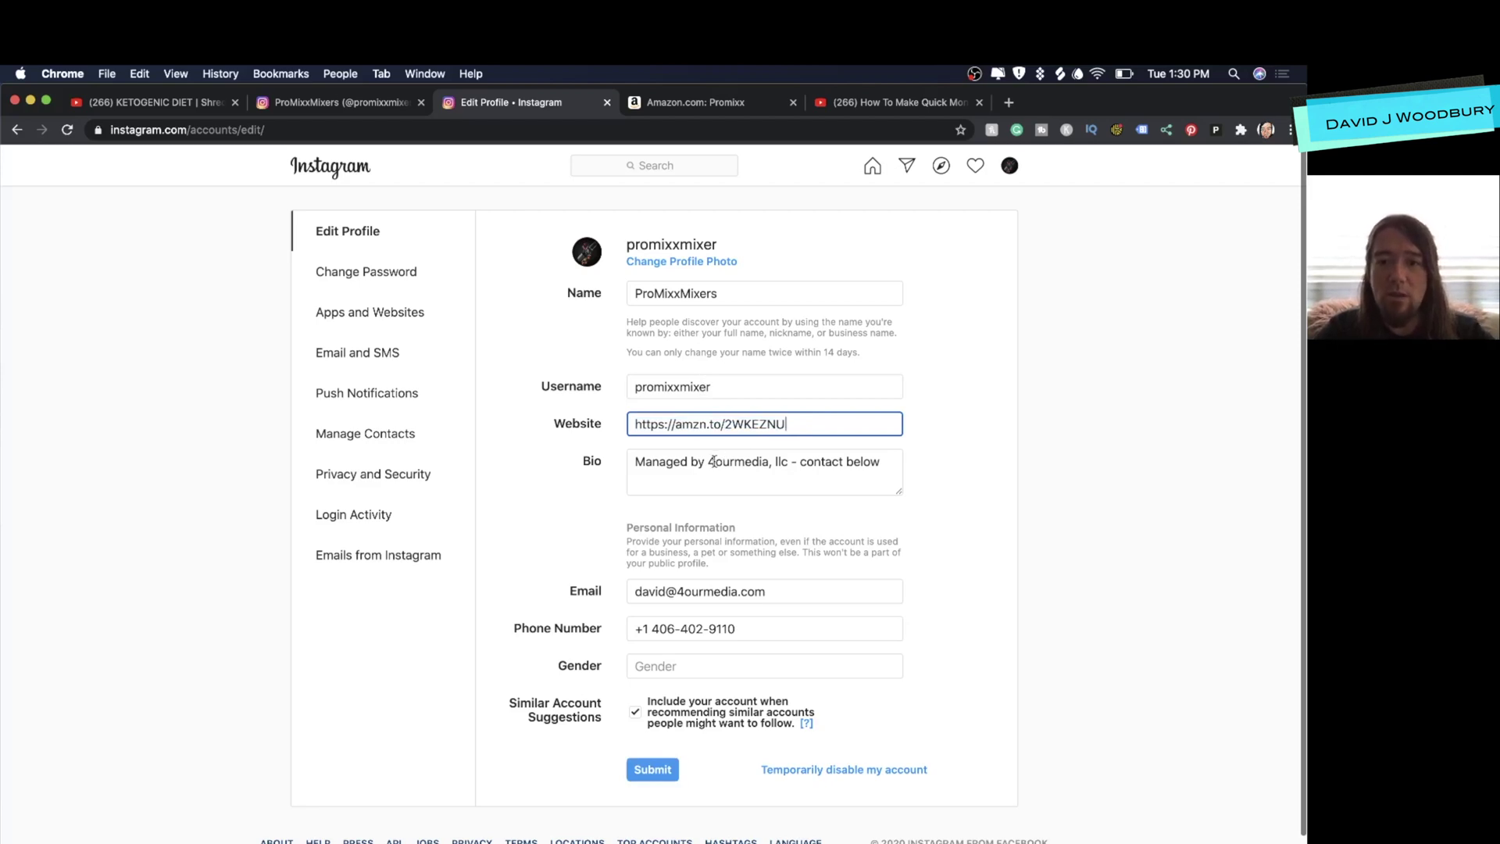
# Step: Change the bio to 'Check out our products on Amazon' and submit the profile
pyautogui.tripleClick(710, 461)
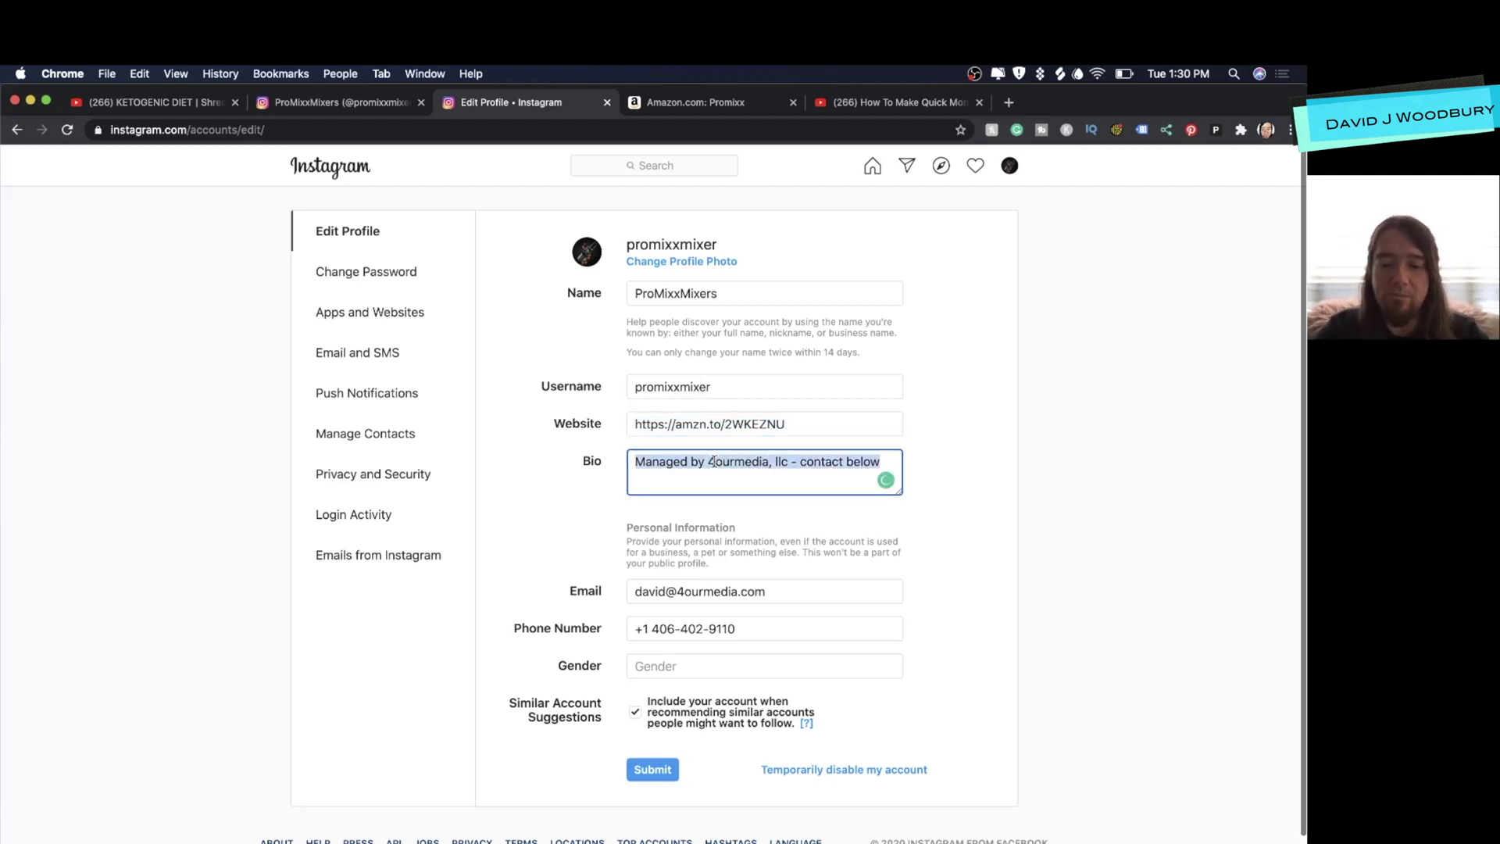
pyautogui.write('Check out ')
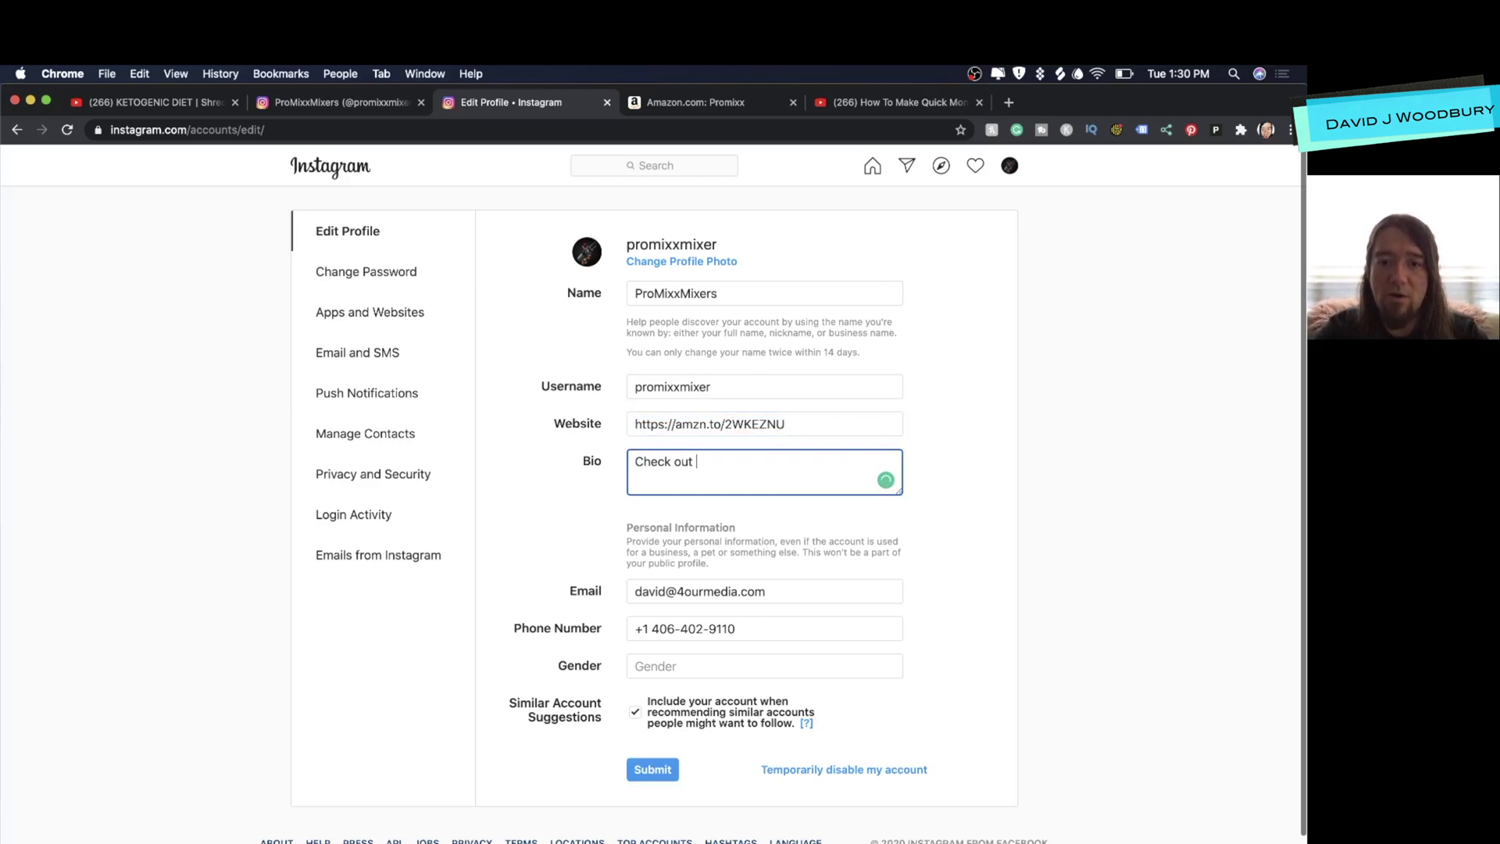
pyautogui.write('our products on ')
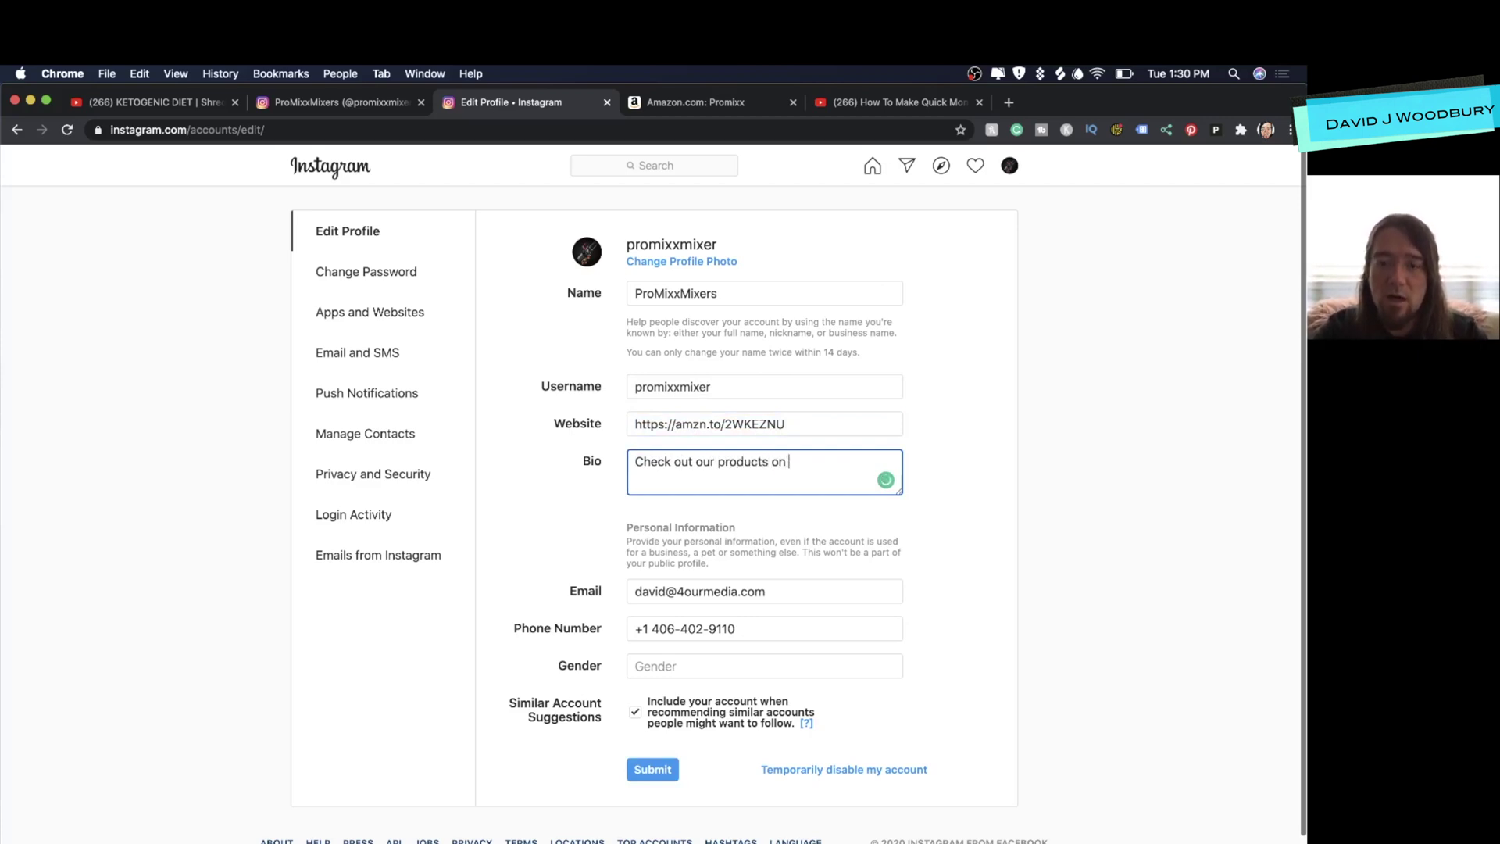
pyautogui.write('Amazon')
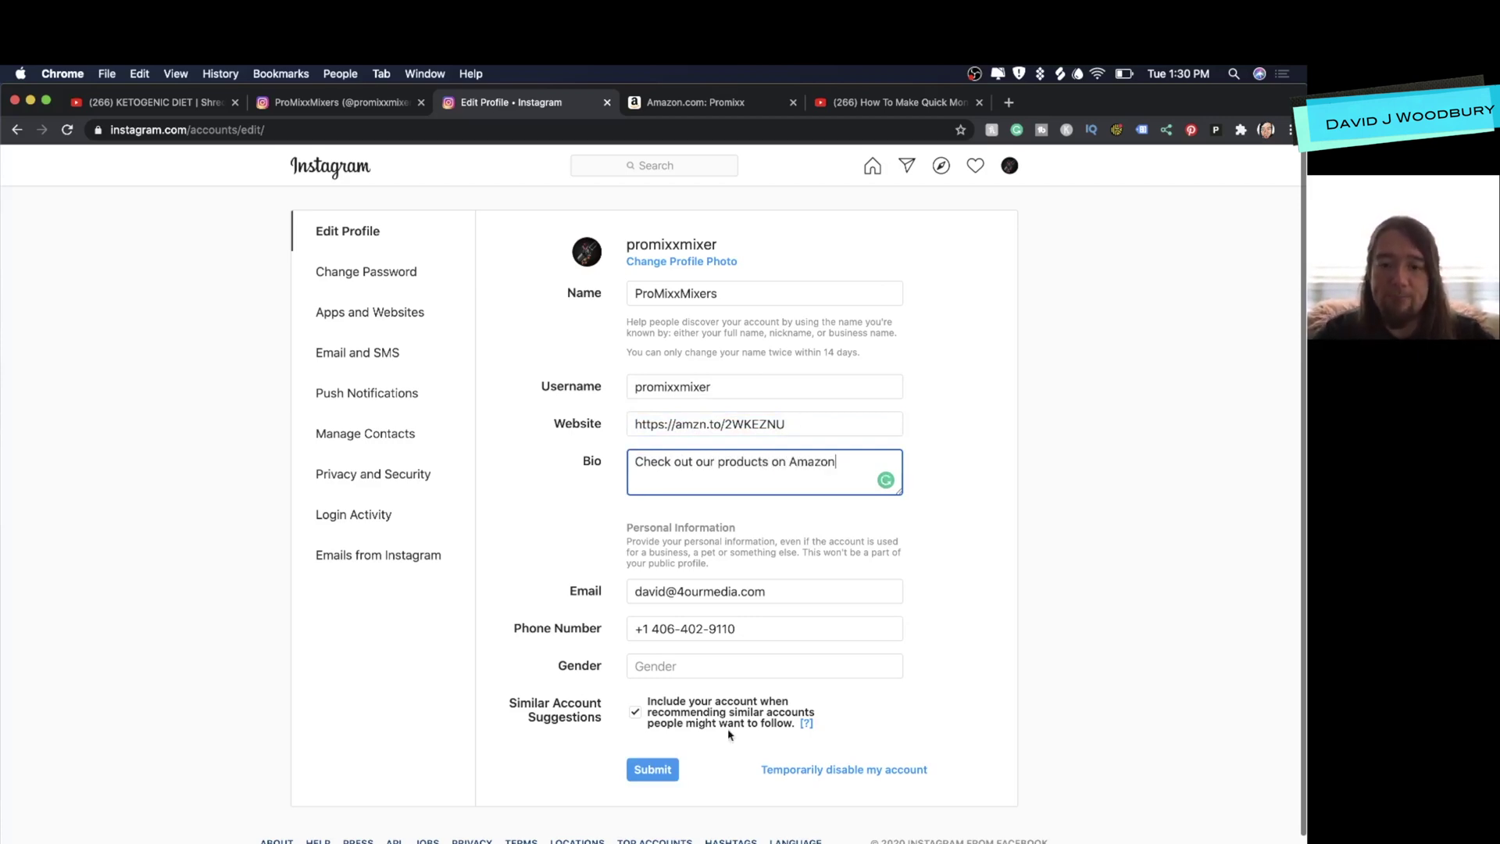
pyautogui.click(633, 772)
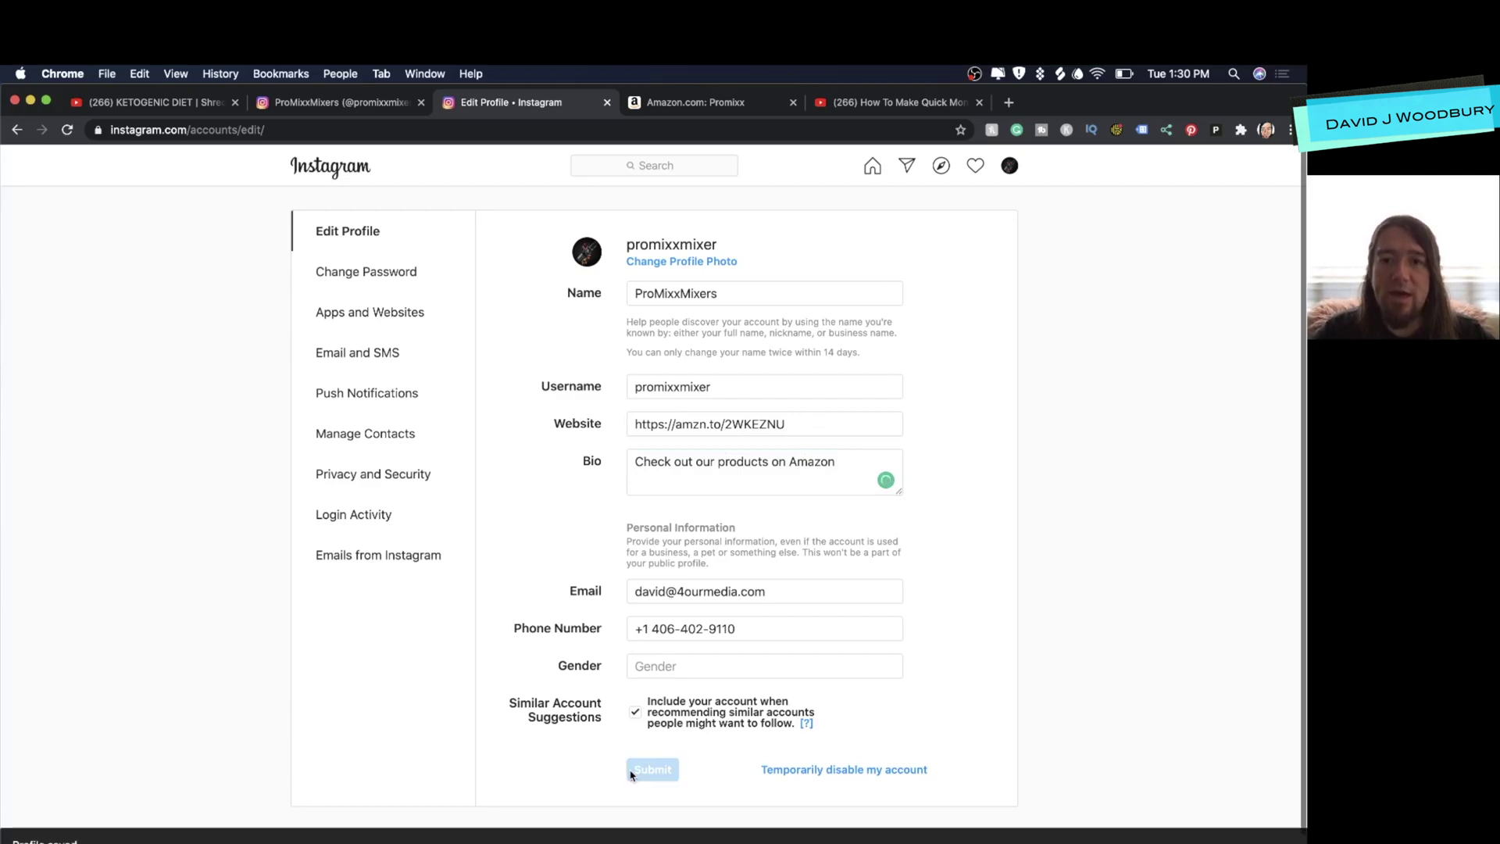
# Step: Close the Instagram tabs, reload the Ketogenic Diet video and follow its description's Instagram link
pyautogui.click(421, 102)
pyautogui.click(164, 102)
pyautogui.scroll(-4, 163, 708)
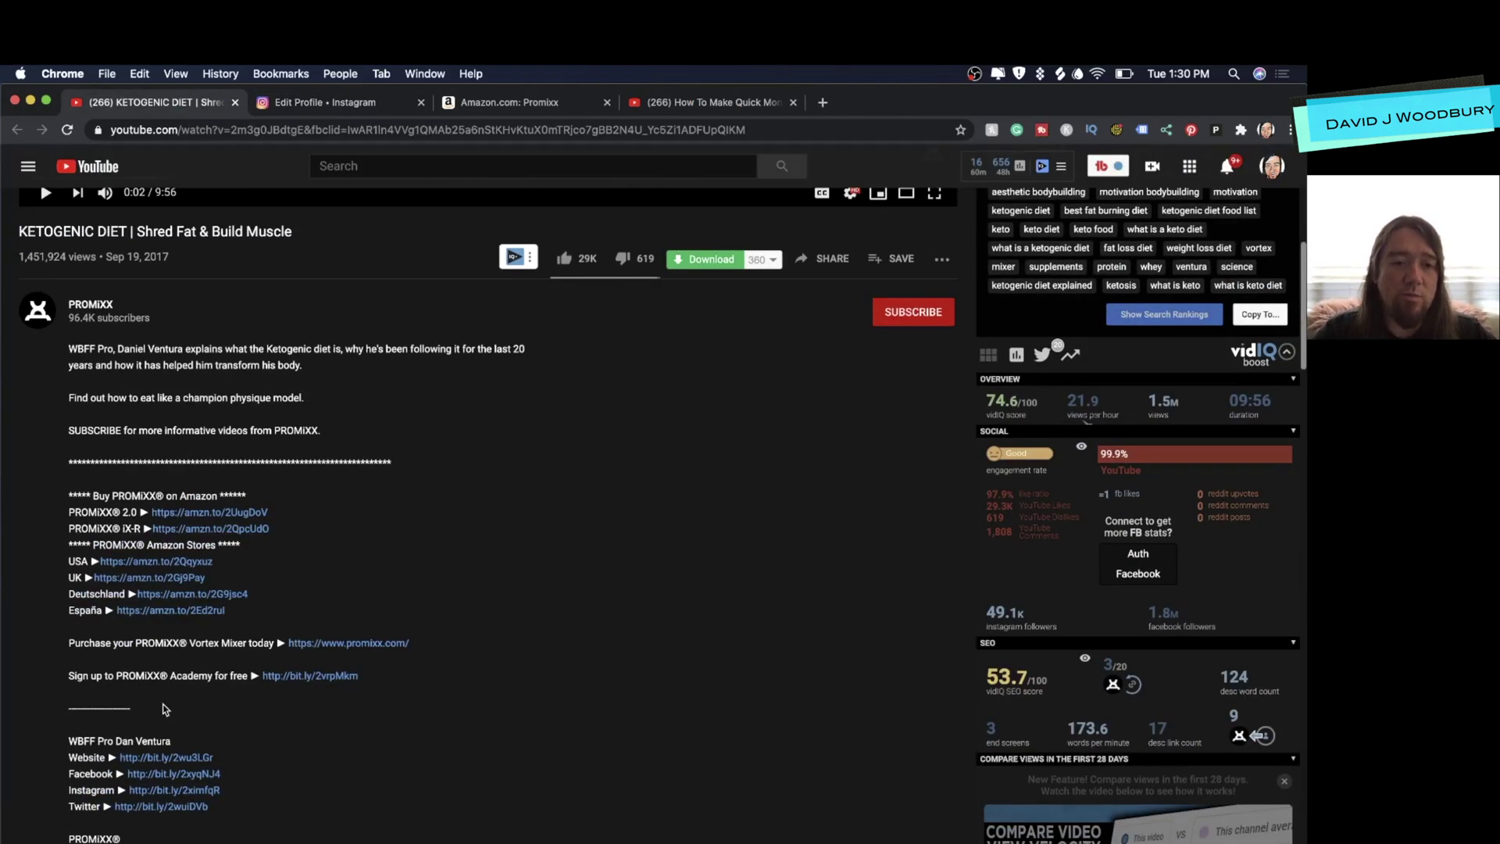
pyautogui.scroll(5, 200, 586)
pyautogui.click(67, 130)
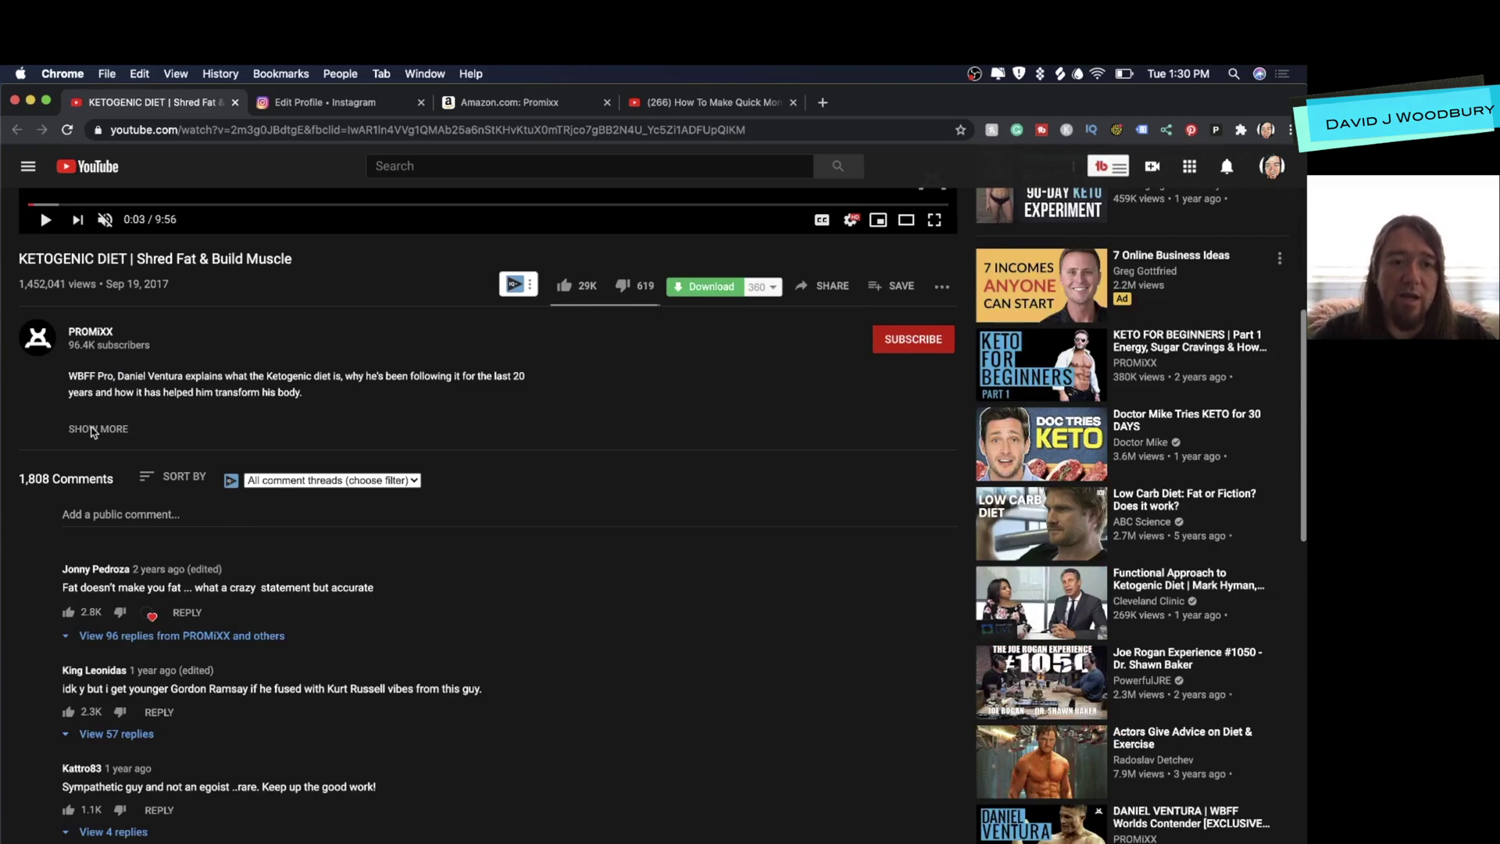
pyautogui.click(94, 429)
pyautogui.scroll(-3, 95, 430)
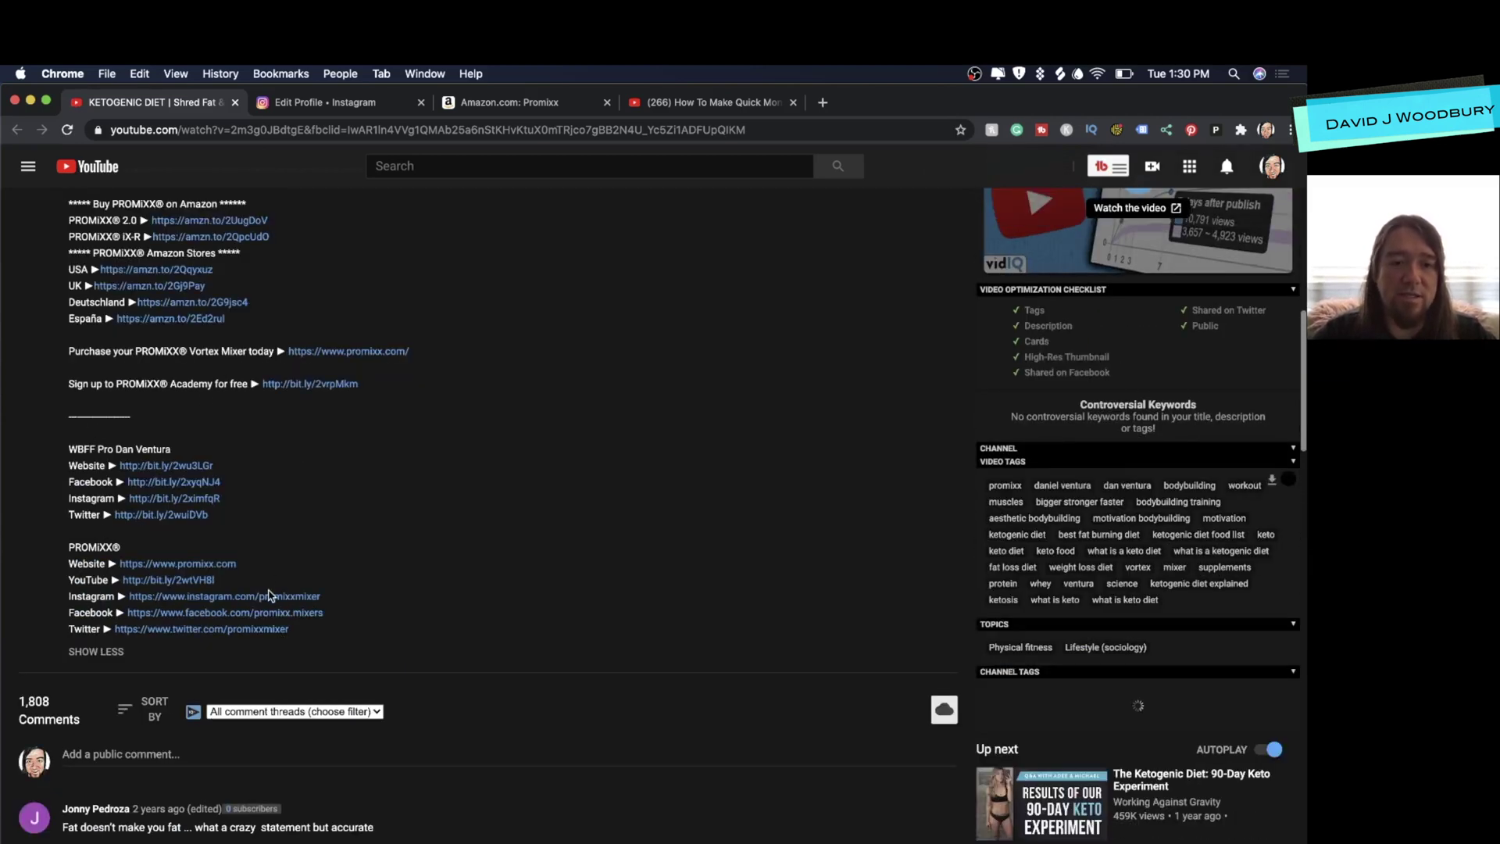
pyautogui.click(269, 599)
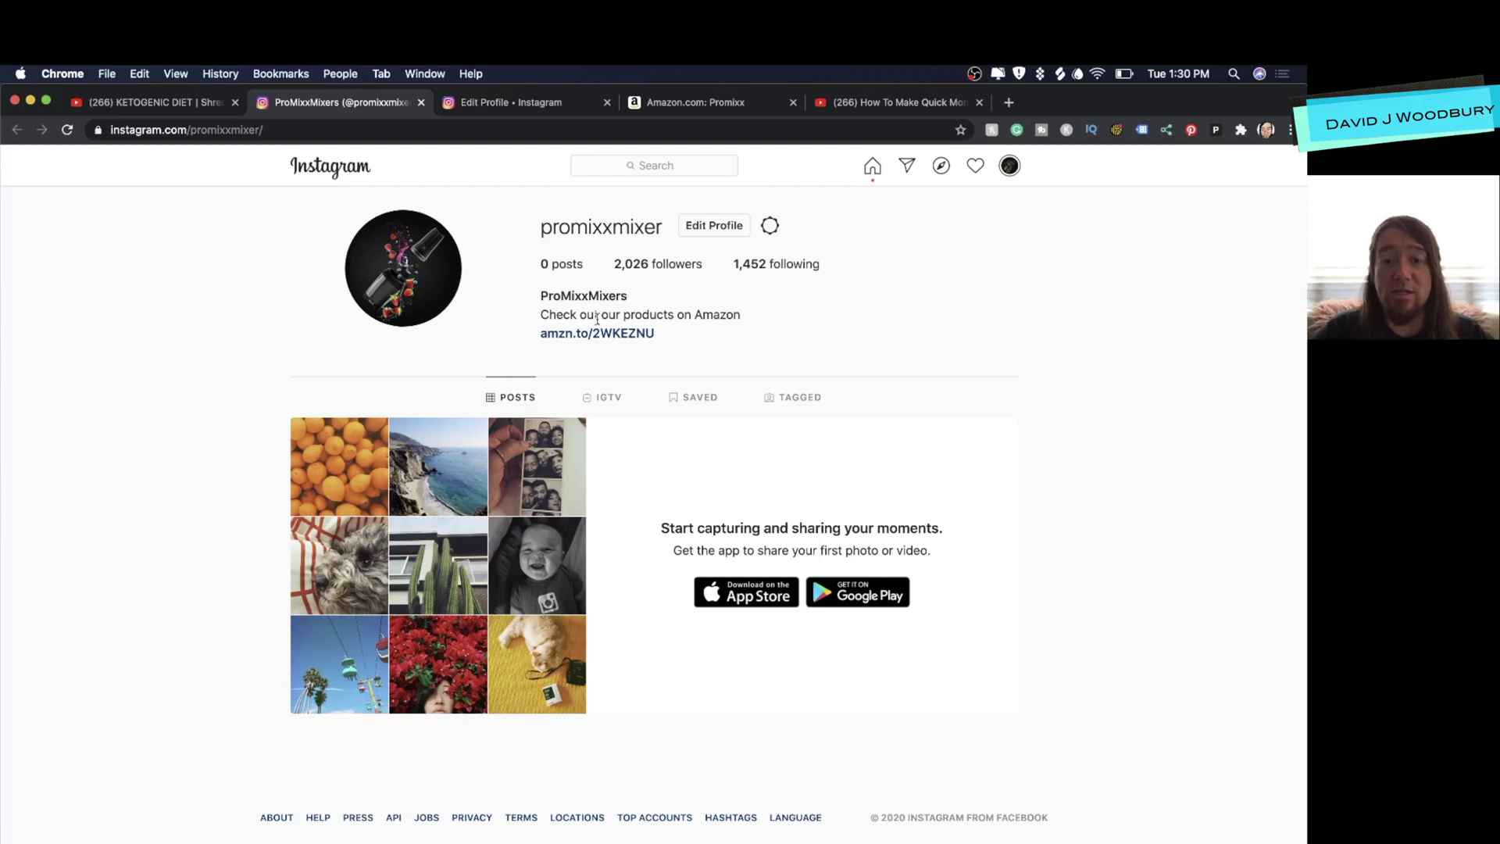
# Step: Follow the profile's amzn.to link to the Promixx store, then close the Amazon and Edit Profile tabs
pyautogui.click(571, 333)
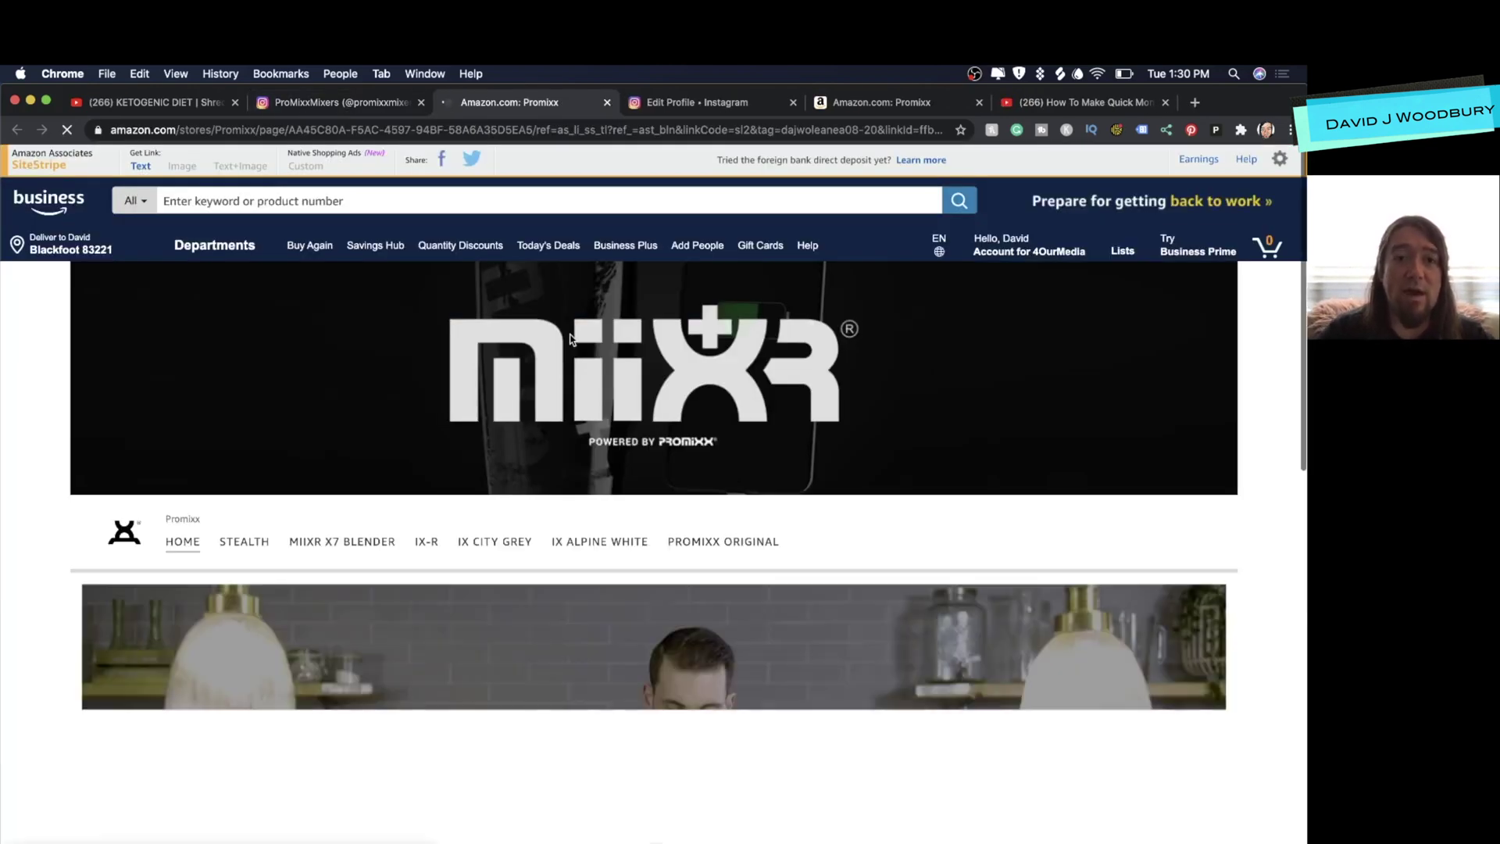
pyautogui.scroll(-5, 570, 339)
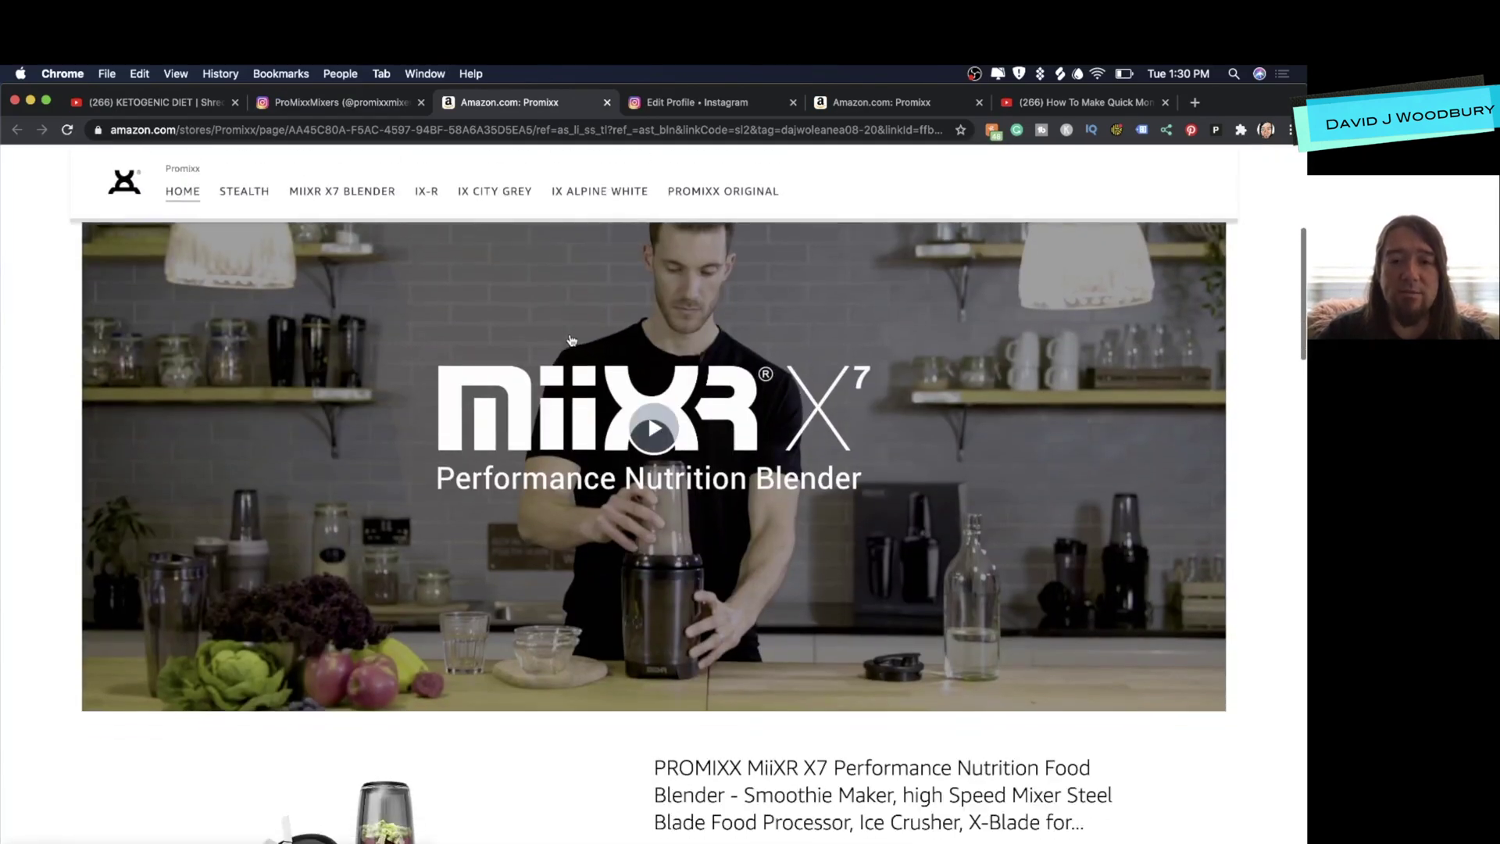
pyautogui.scroll(-4, 570, 341)
pyautogui.scroll(-3, 571, 340)
pyautogui.scroll(2, 572, 334)
pyautogui.scroll(5, 571, 333)
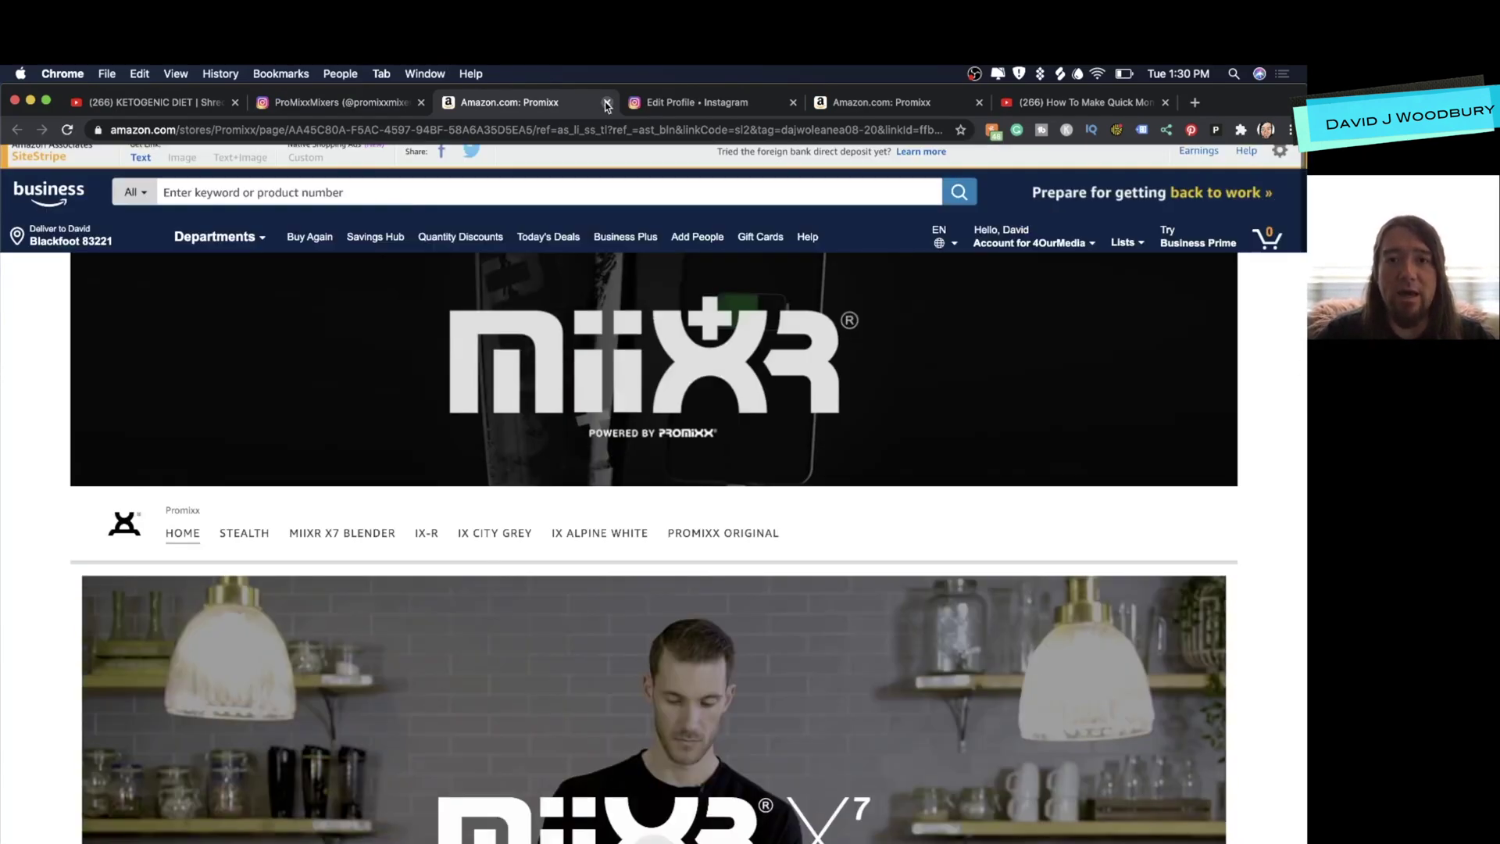
pyautogui.click(606, 103)
pyautogui.click(551, 103)
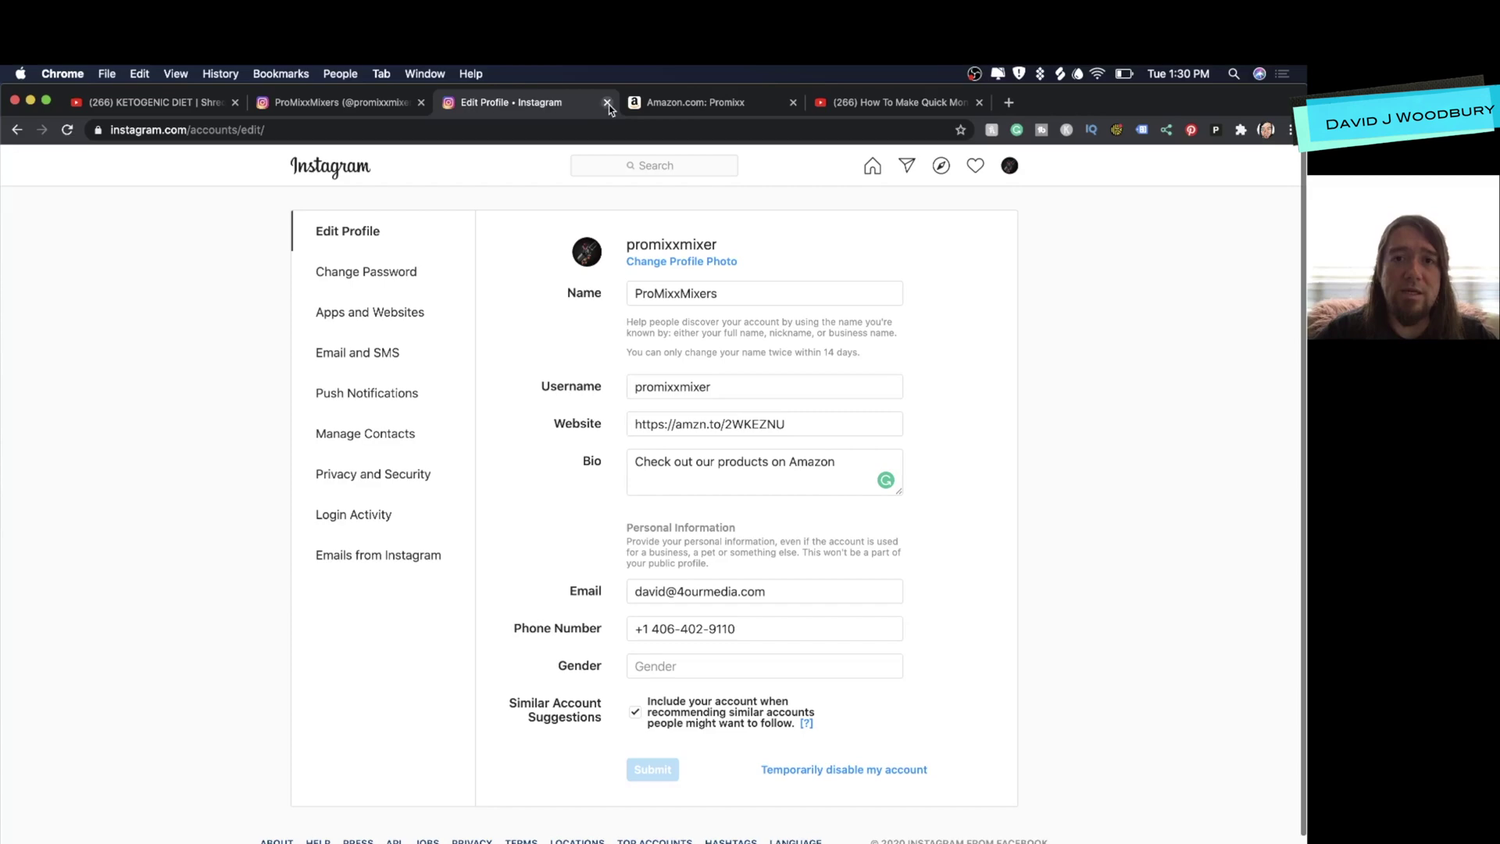
pyautogui.click(607, 102)
pyautogui.click(606, 102)
# Step: Close the Instagram profile tab and return to the Ketogenic Diet video
pyautogui.click(421, 102)
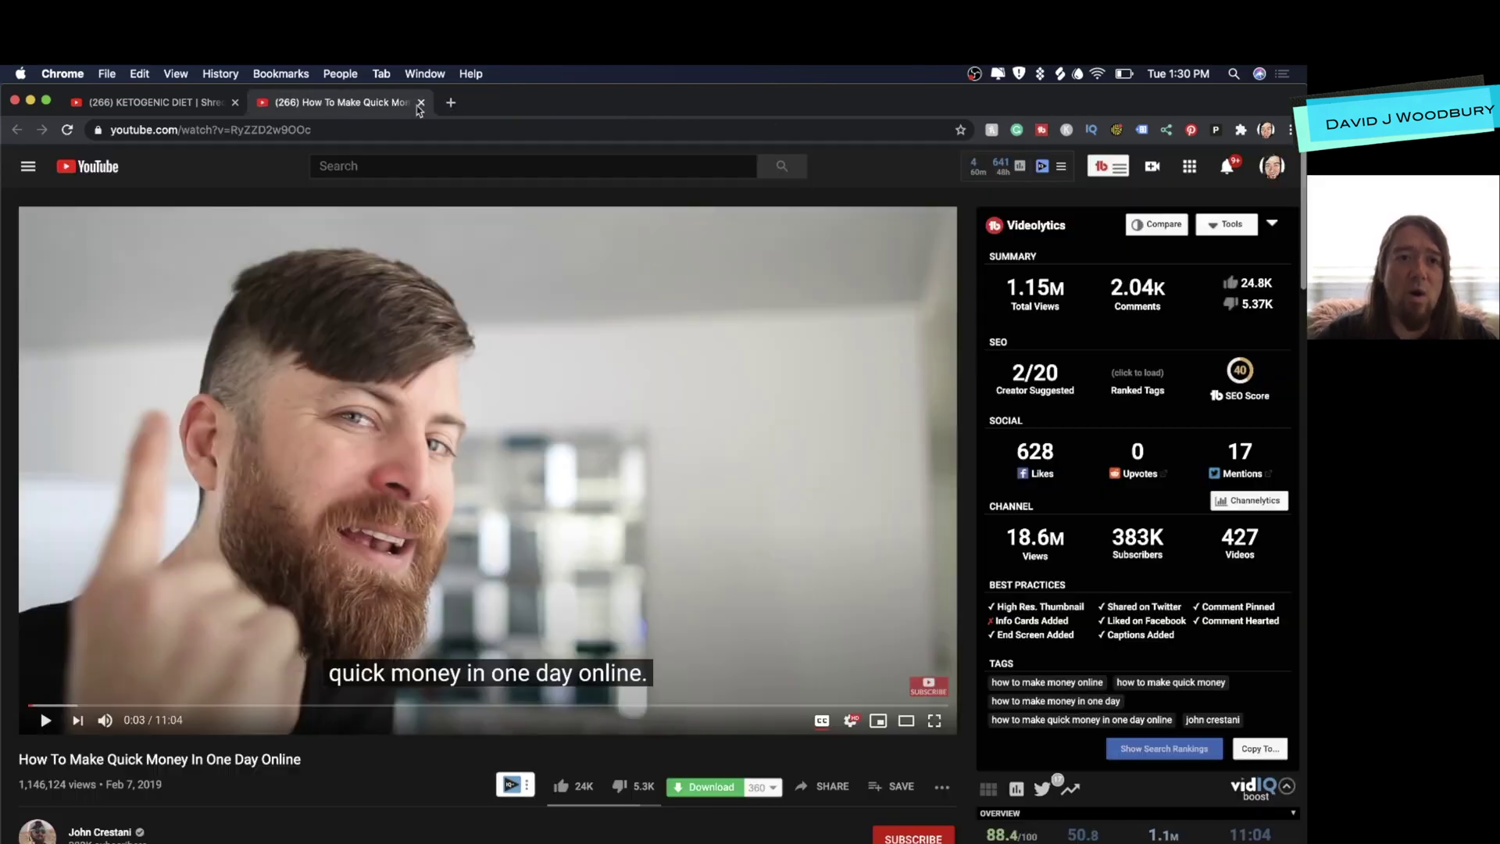
pyautogui.click(207, 104)
pyautogui.scroll(10, 445, 527)
pyautogui.scroll(2, 446, 527)
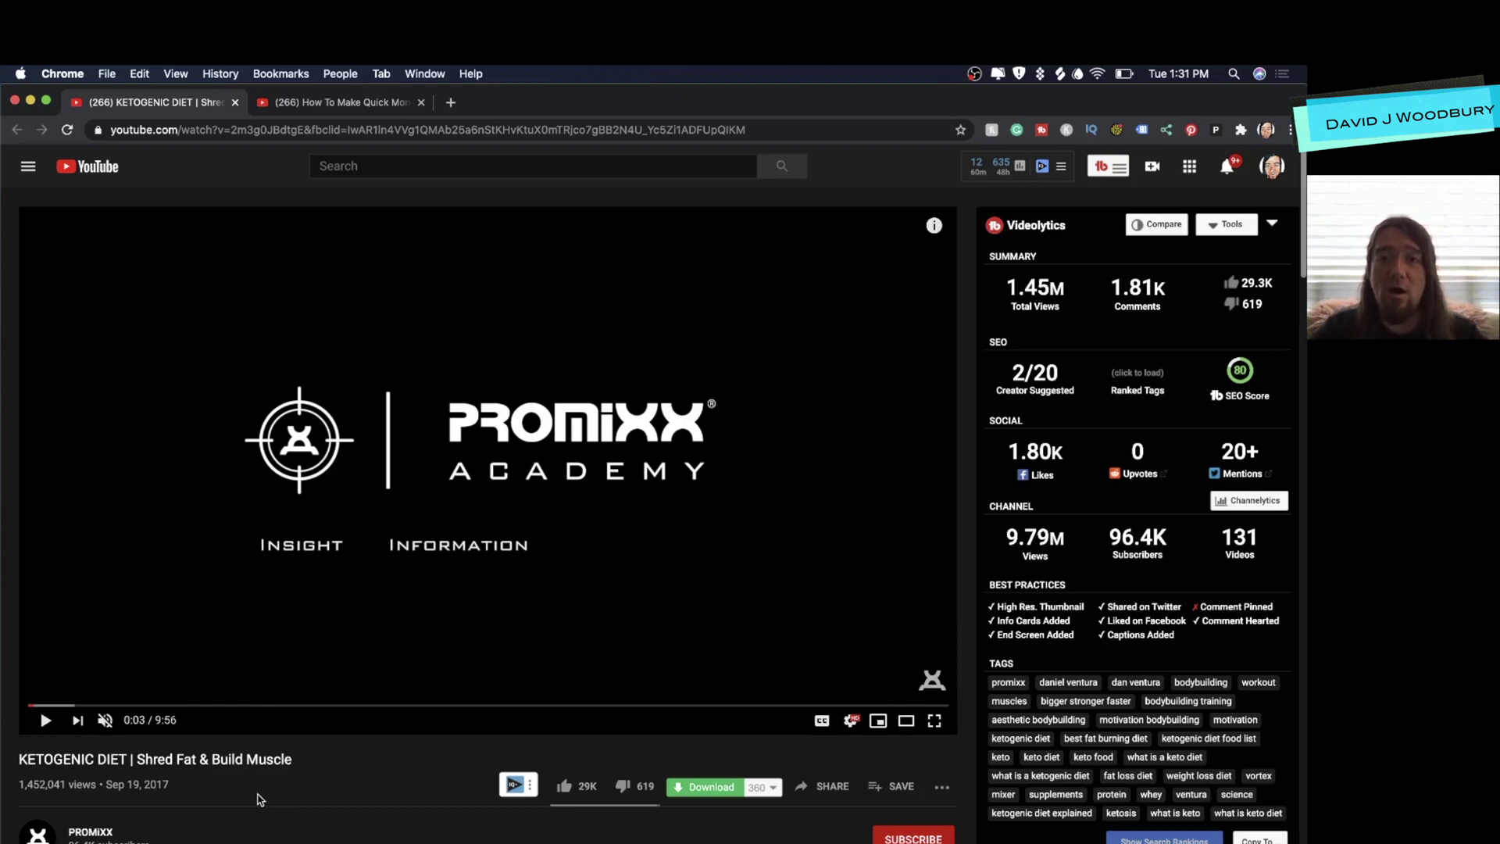
pyautogui.scroll(-1, 259, 799)
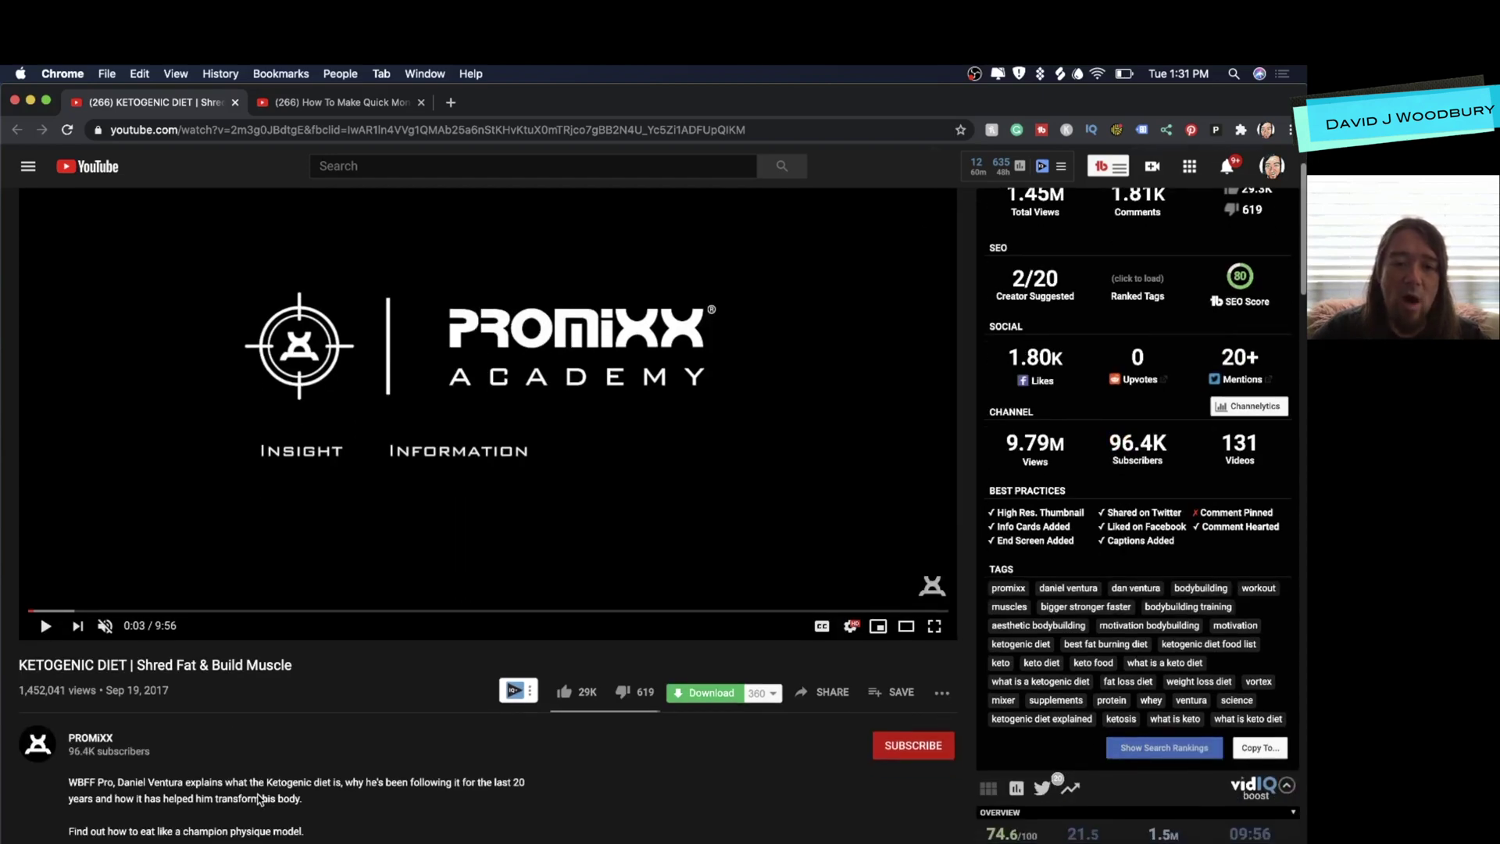
pyautogui.scroll(-1, 259, 799)
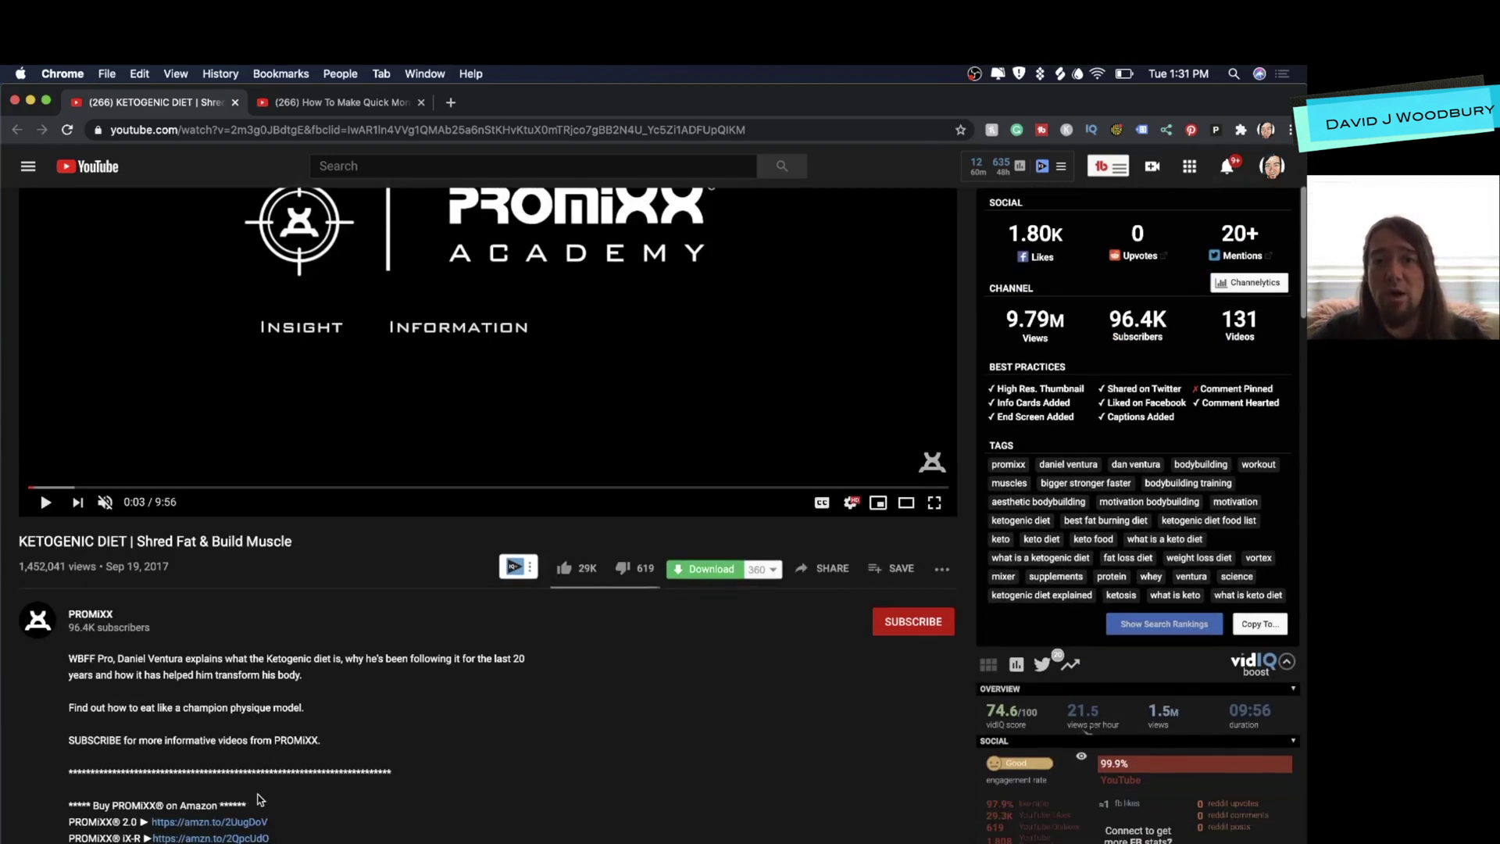
pyautogui.scroll(2, 259, 799)
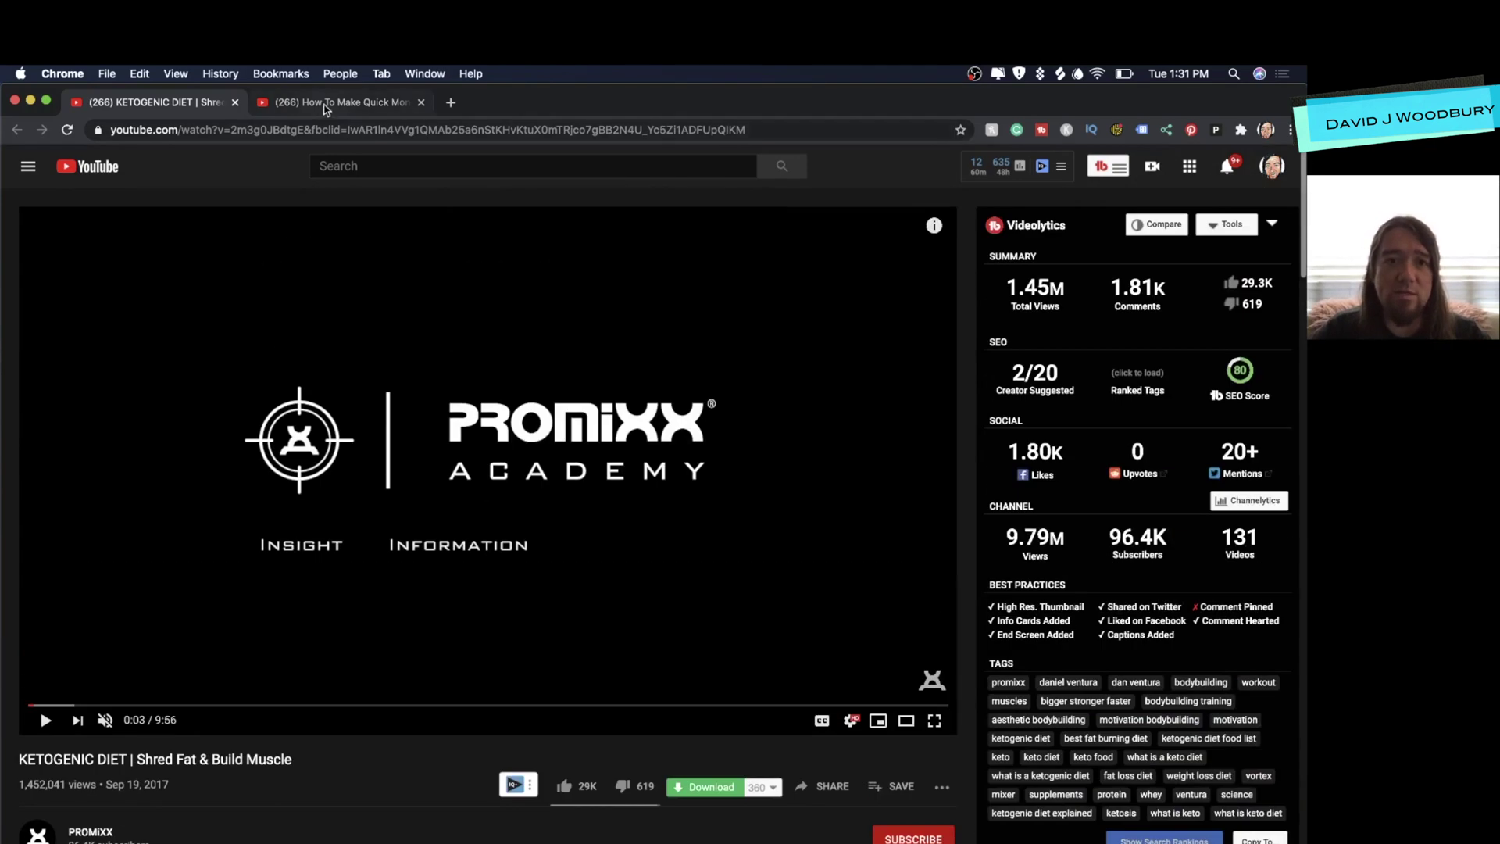
# Step: Reload the Quick Money video, follow its description's Facebook link and close the unavailable page
pyautogui.click(329, 104)
pyautogui.scroll(-3, 437, 408)
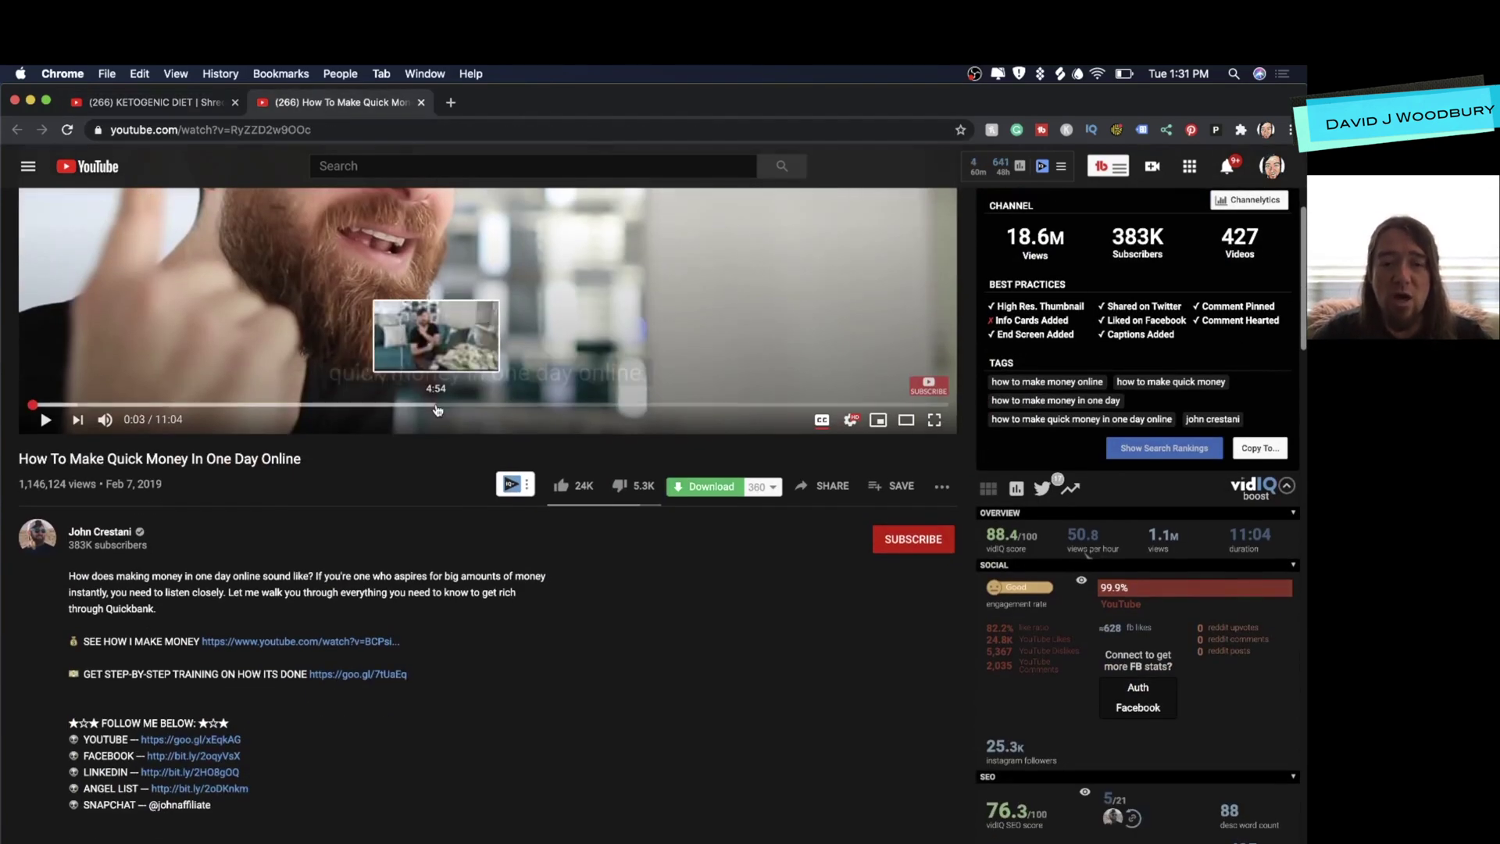
pyautogui.scroll(2, 437, 408)
pyautogui.scroll(1, 436, 408)
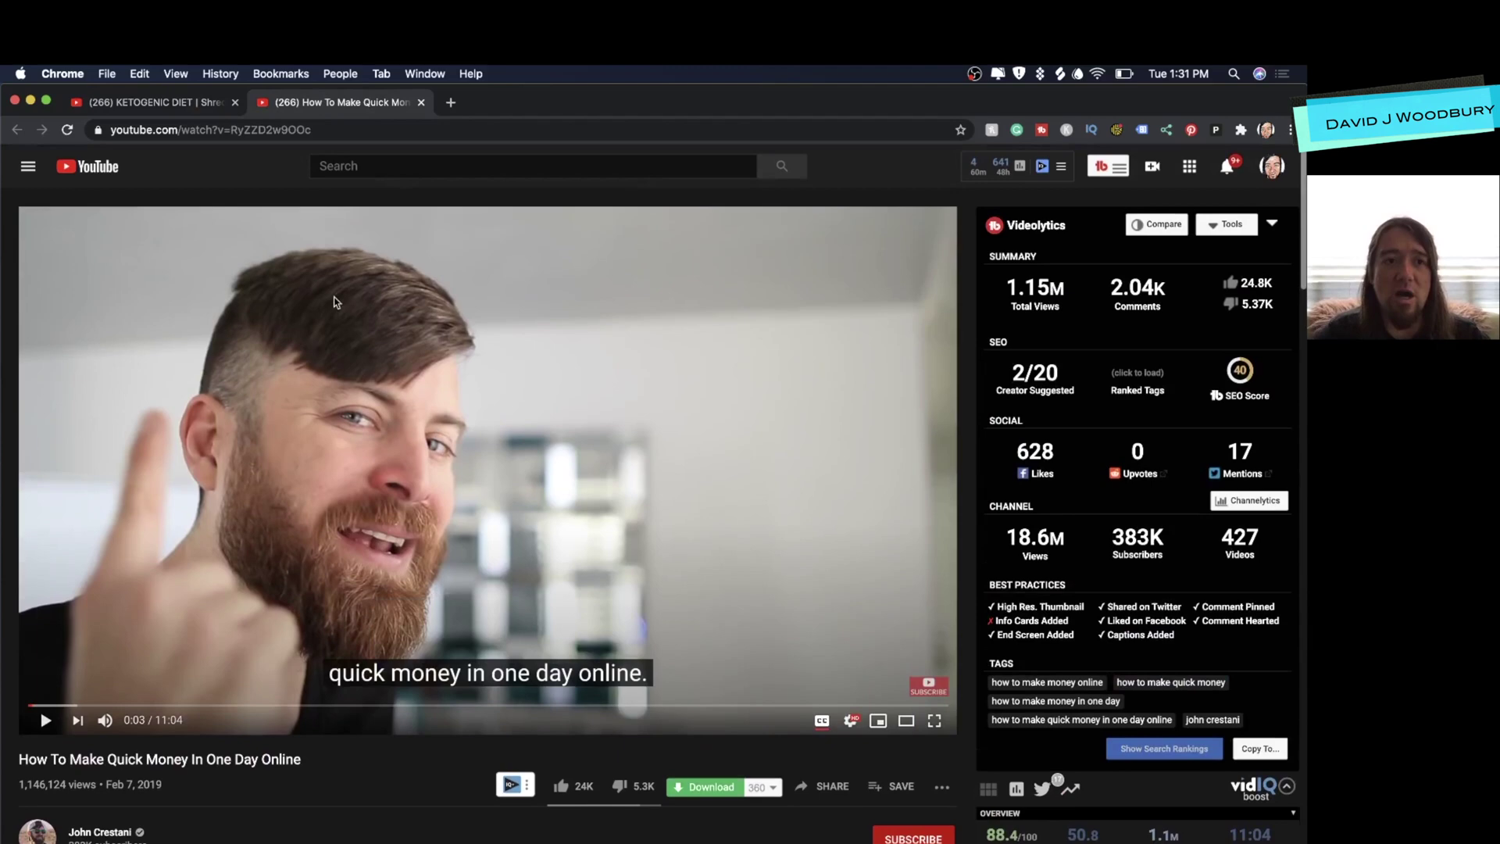
pyautogui.click(67, 130)
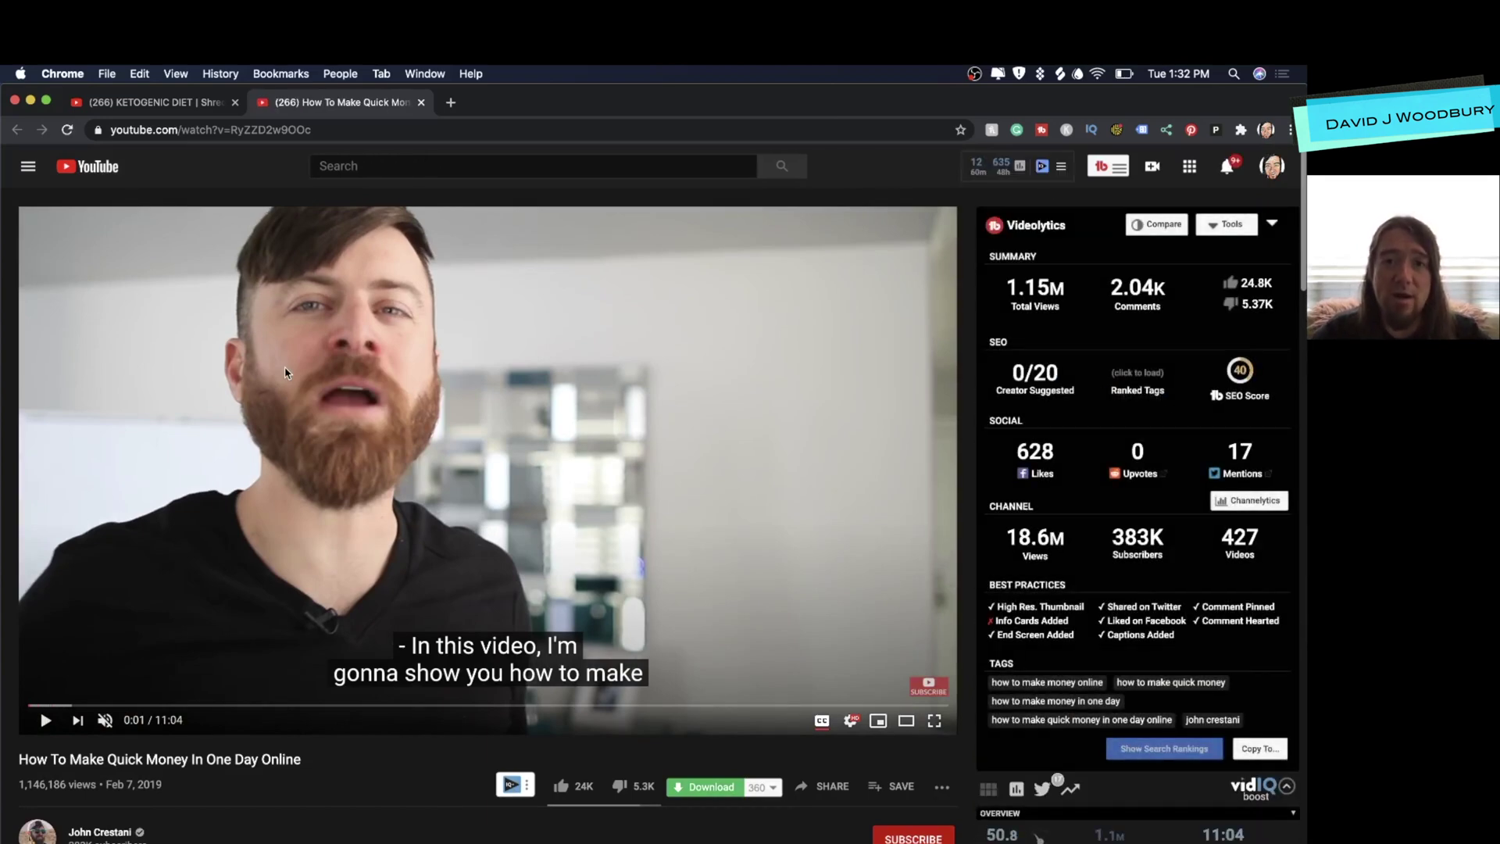
pyautogui.scroll(-3, 352, 469)
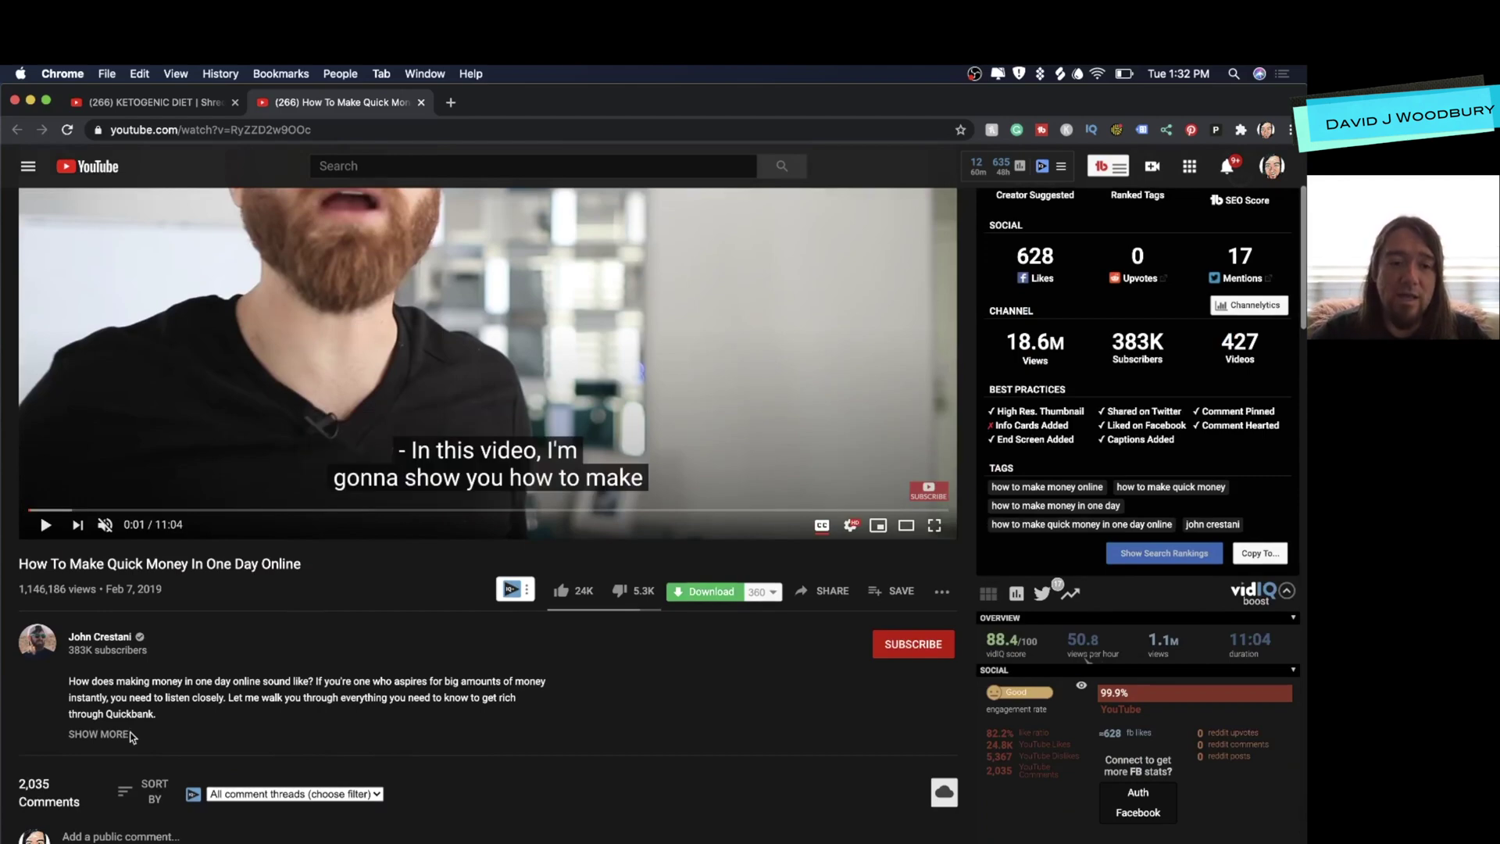
pyautogui.click(106, 736)
pyautogui.scroll(-3, 328, 677)
pyautogui.scroll(-3, 328, 677)
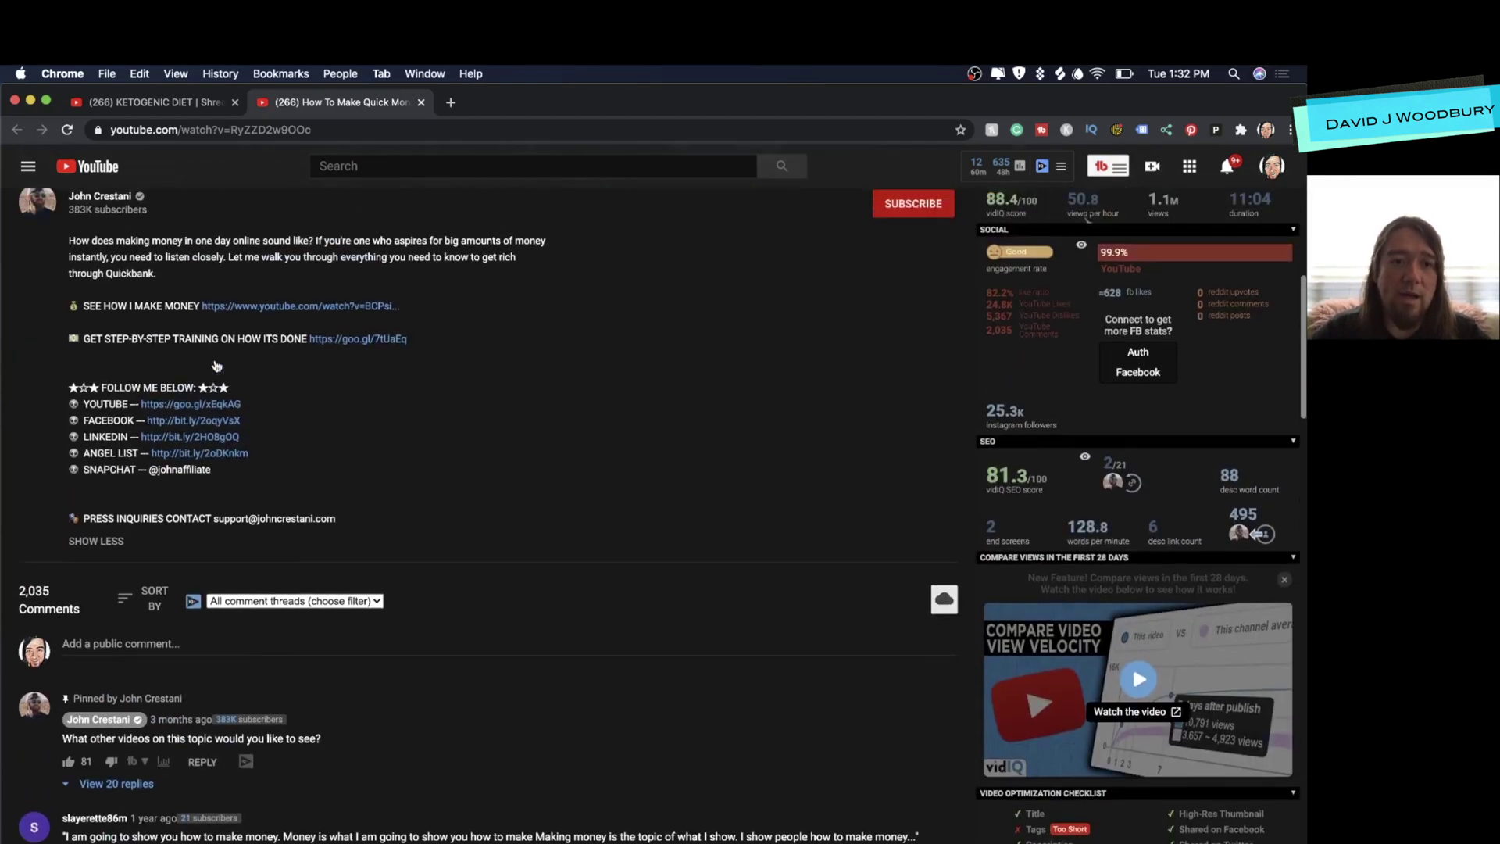
pyautogui.click(196, 426)
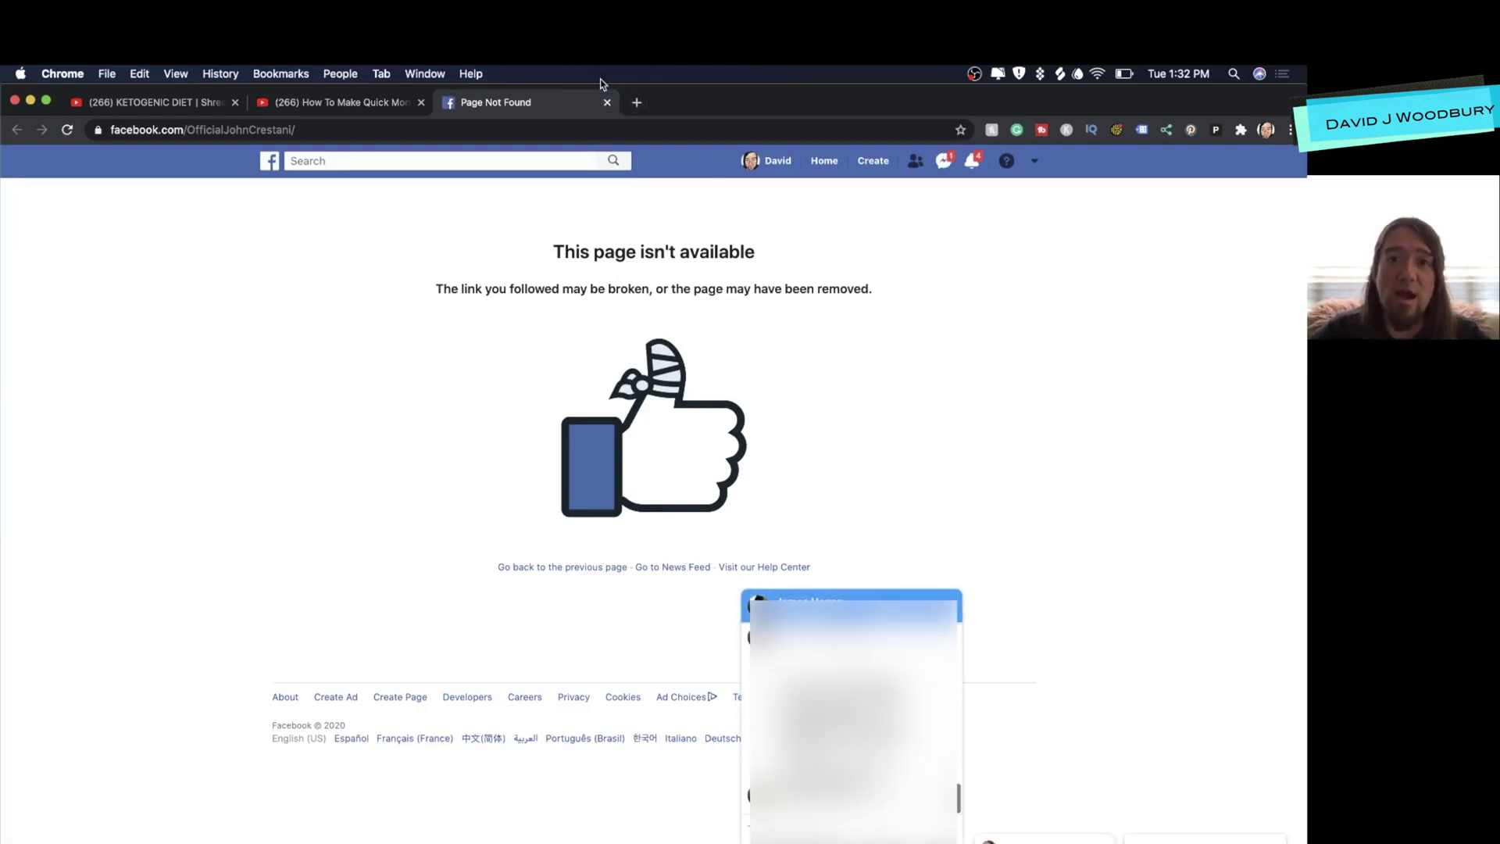
pyautogui.click(607, 103)
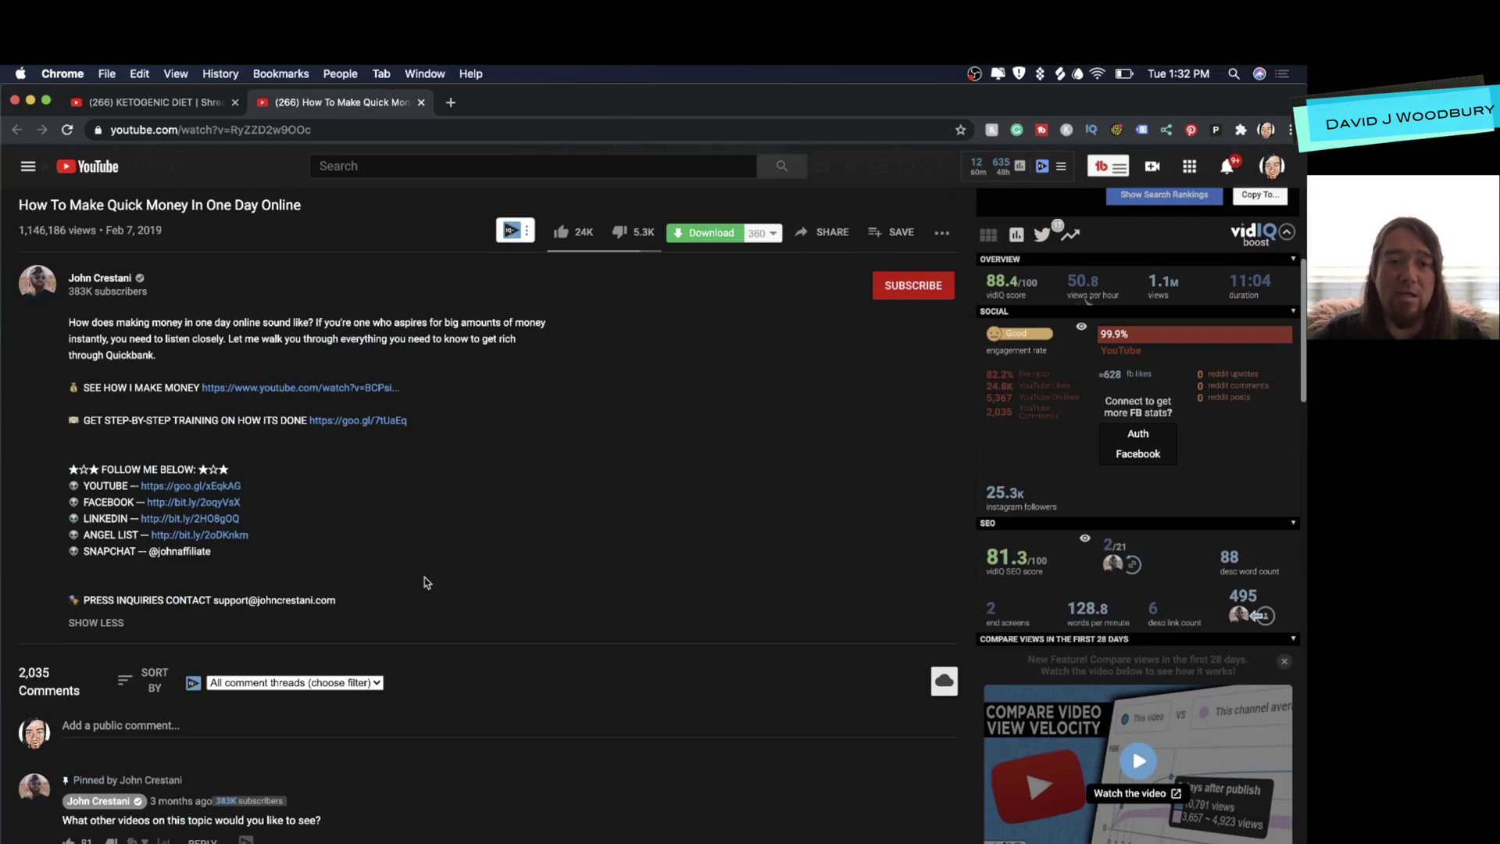
pyautogui.scroll(2, 162, 475)
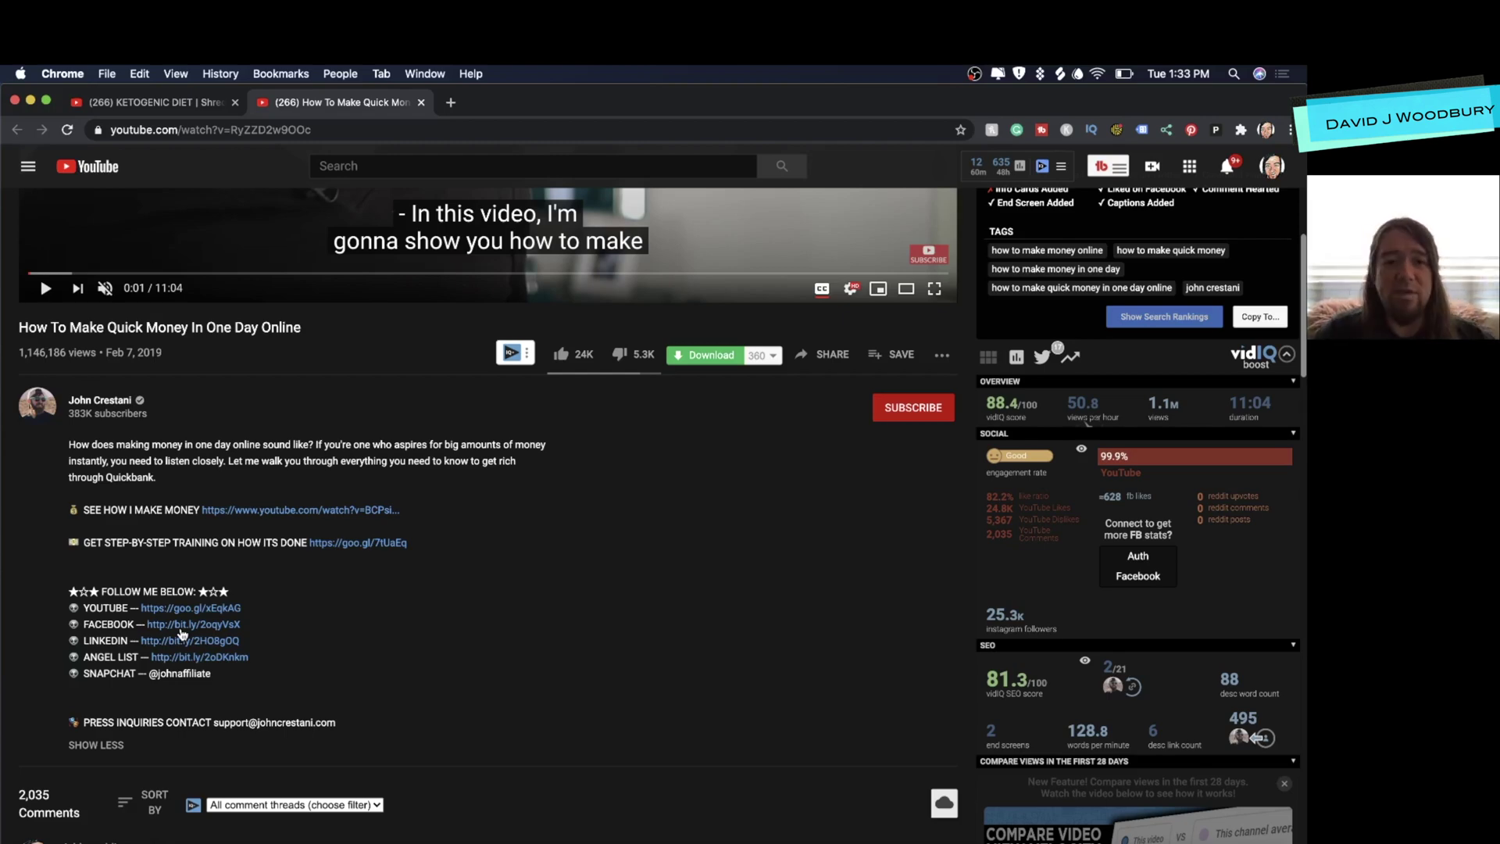
pyautogui.scroll(5, 181, 632)
pyautogui.scroll(-2, 181, 635)
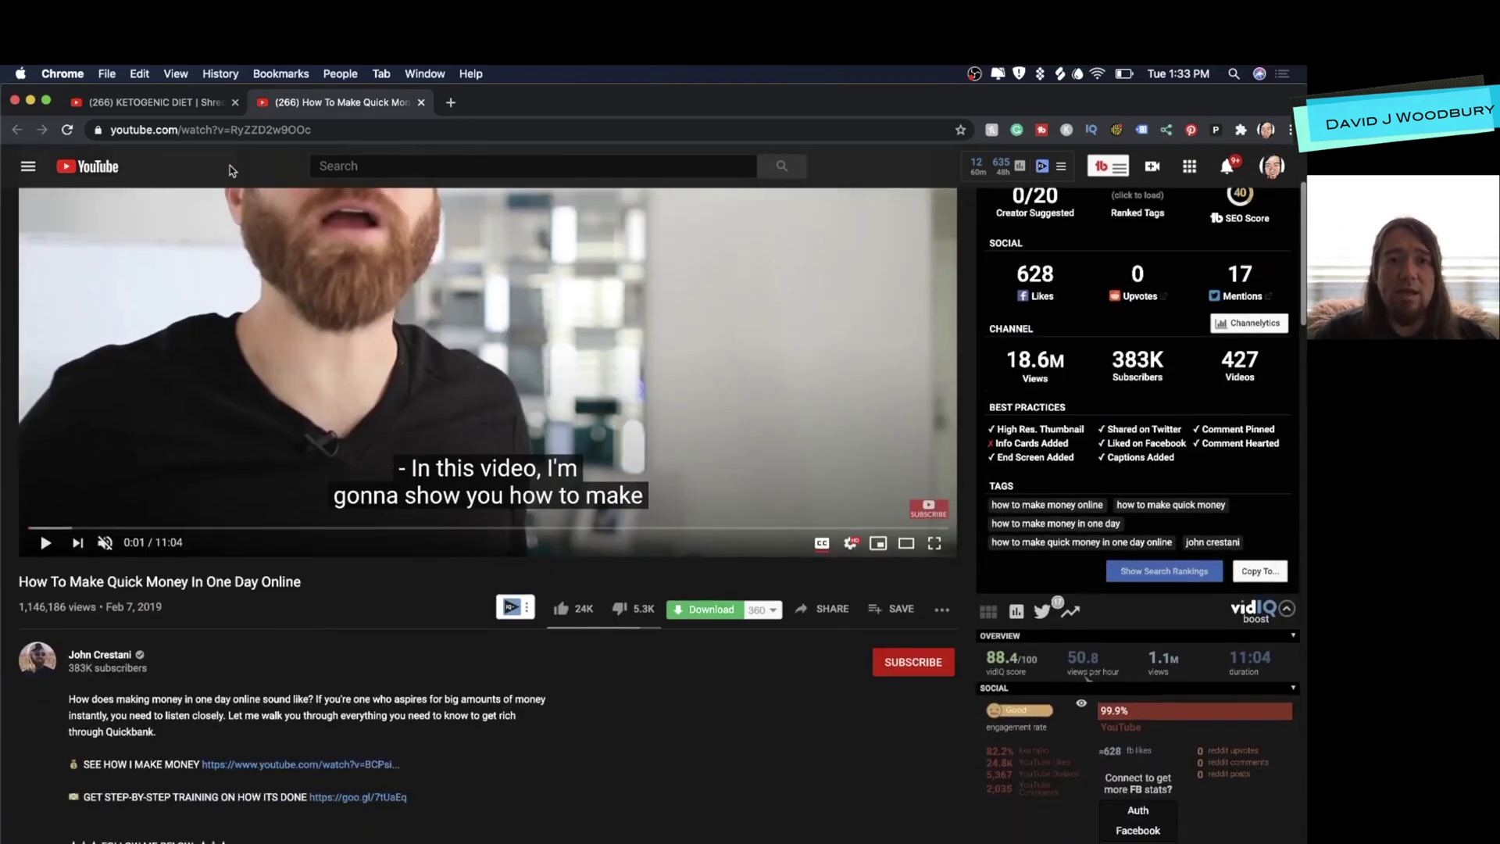
# Step: Return to the Ketogenic Diet video tab
pyautogui.click(174, 104)
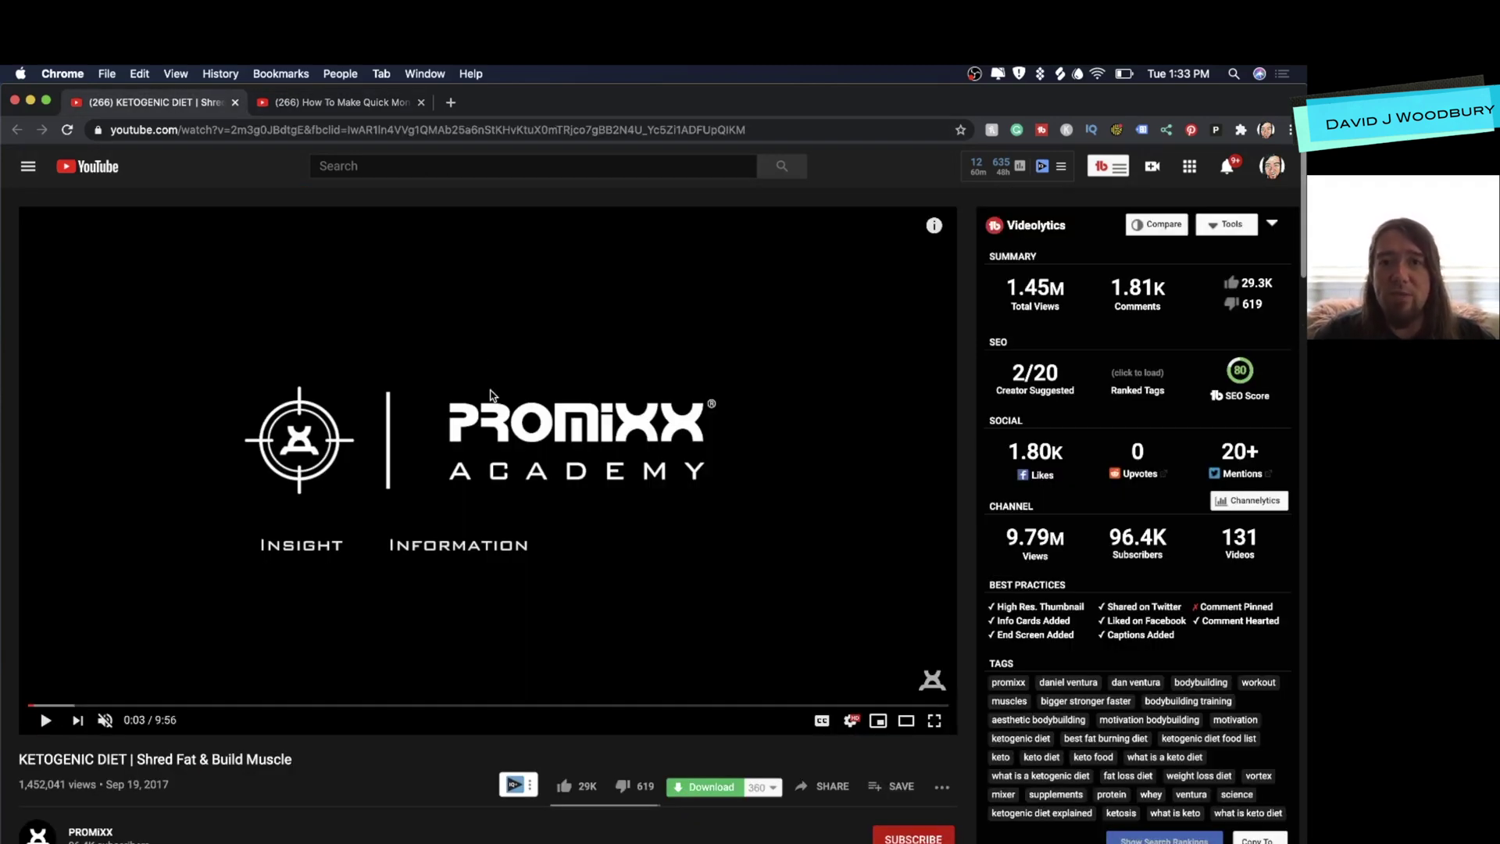